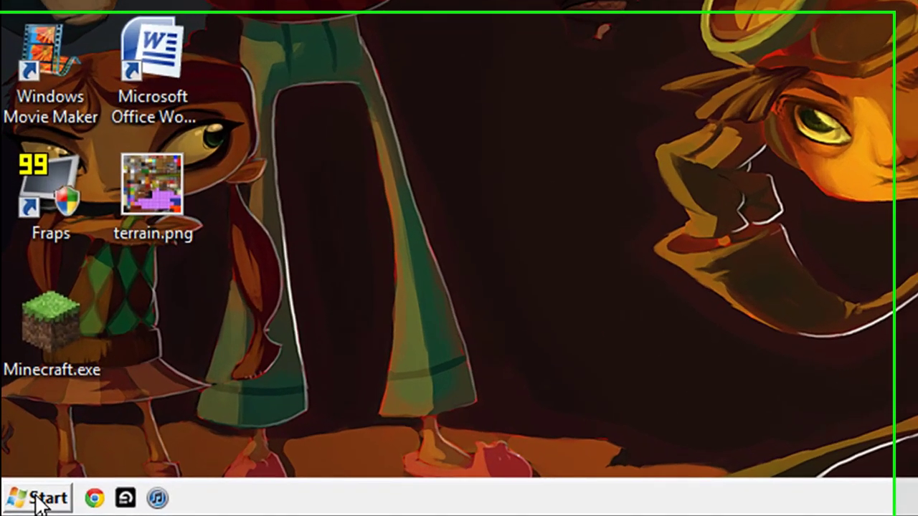
- Open the Roaming application data folder by searching %appdata% from the Start menu
left_click(20, 507)
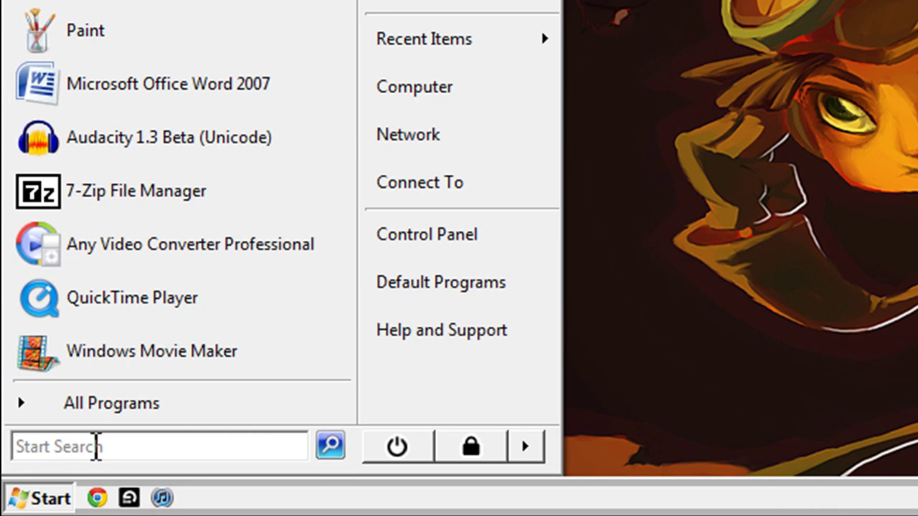
type("%appdata%")
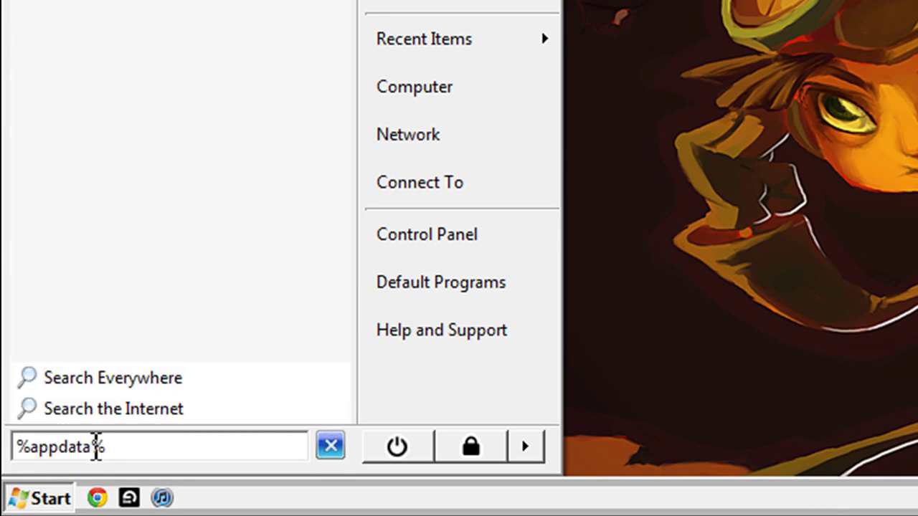
key("Return")
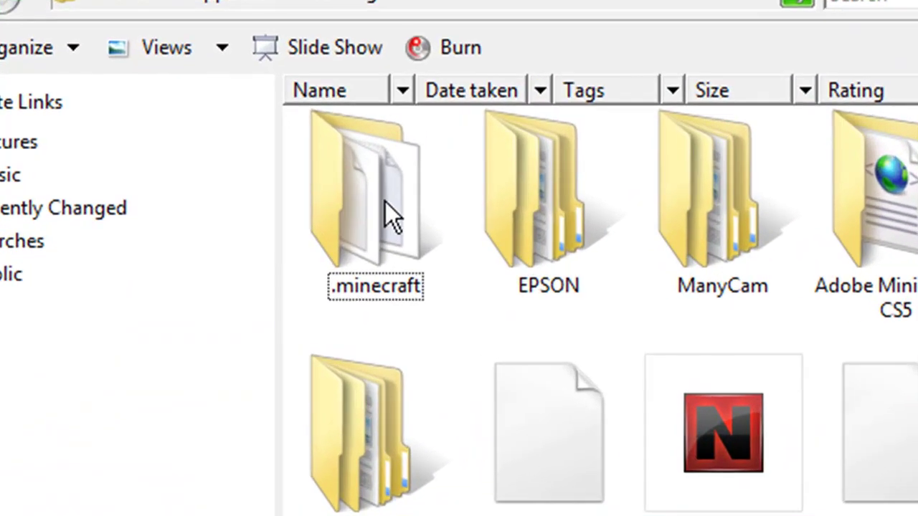
- Go into .minecraft\bin and select minecraft.jar
double_click(234, 236)
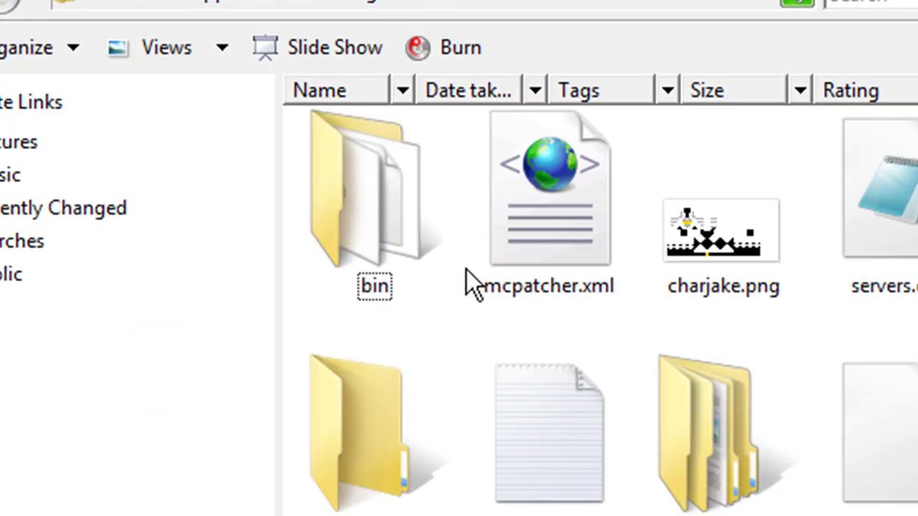
double_click(369, 175)
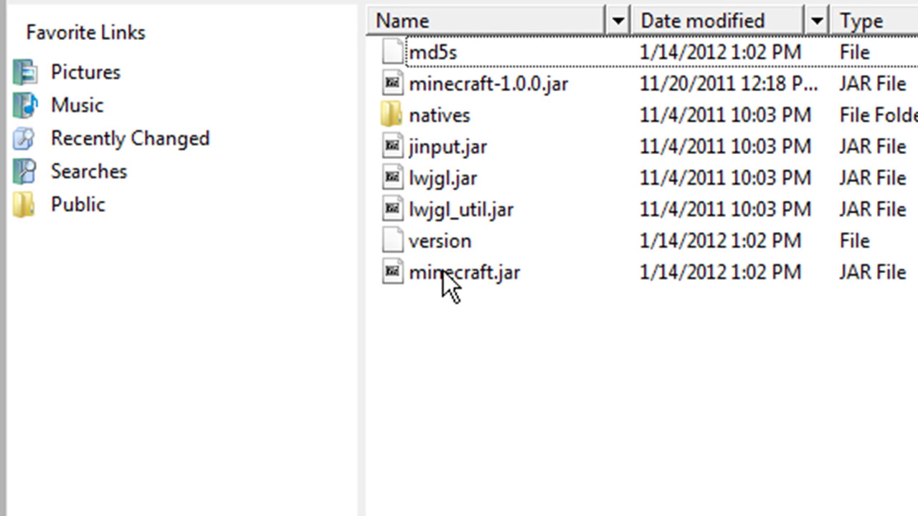
left_click(430, 275)
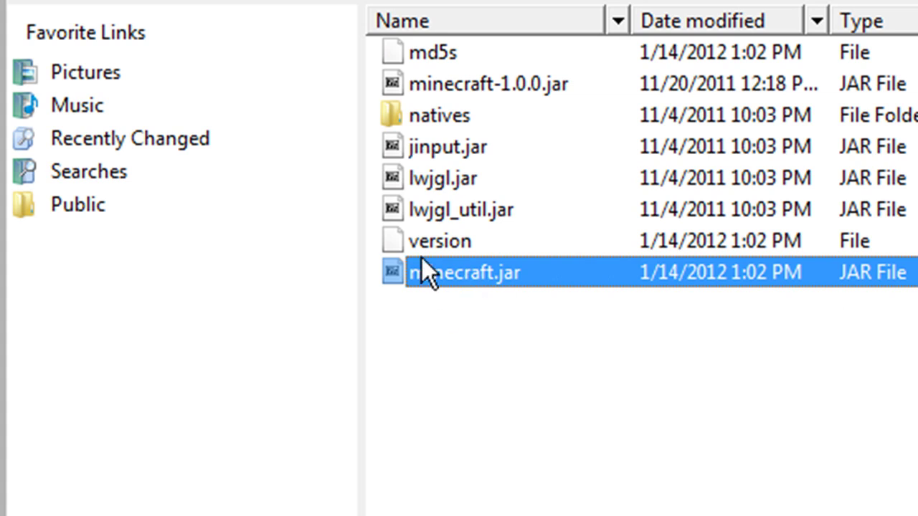
left_click(466, 340)
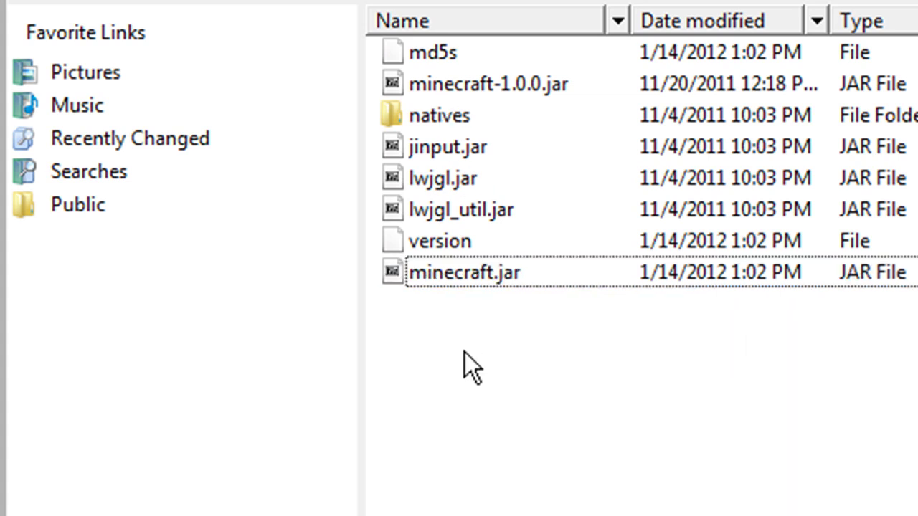
left_click(452, 273)
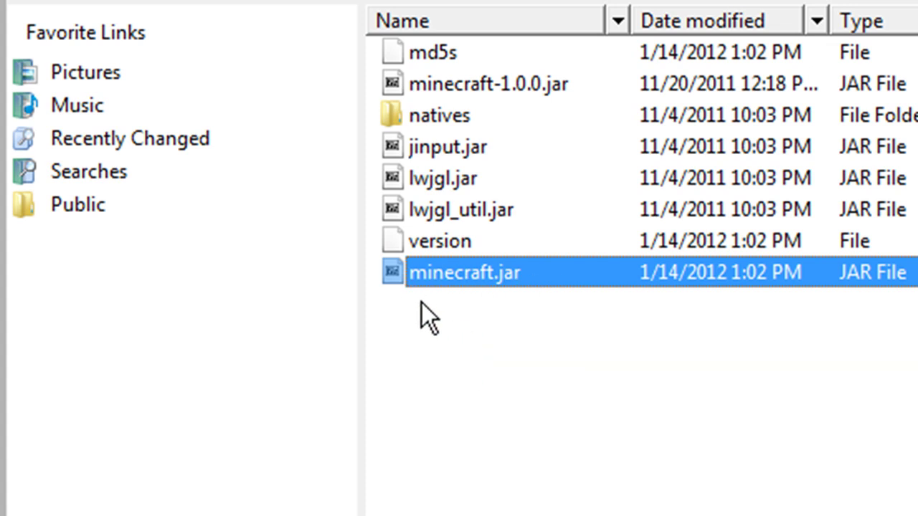
- Open minecraft.jar with 7-Zip File Manager through the Open With menu
right_click(452, 272)
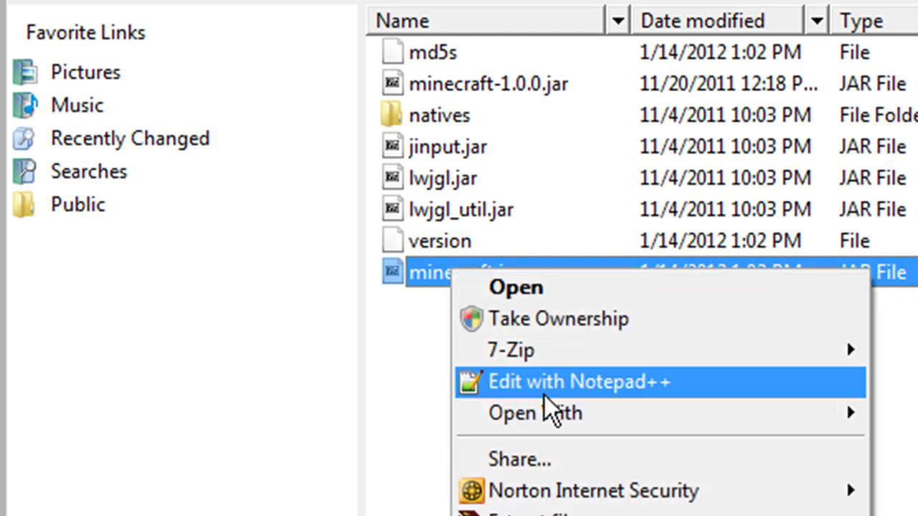
mouse_move(547, 422)
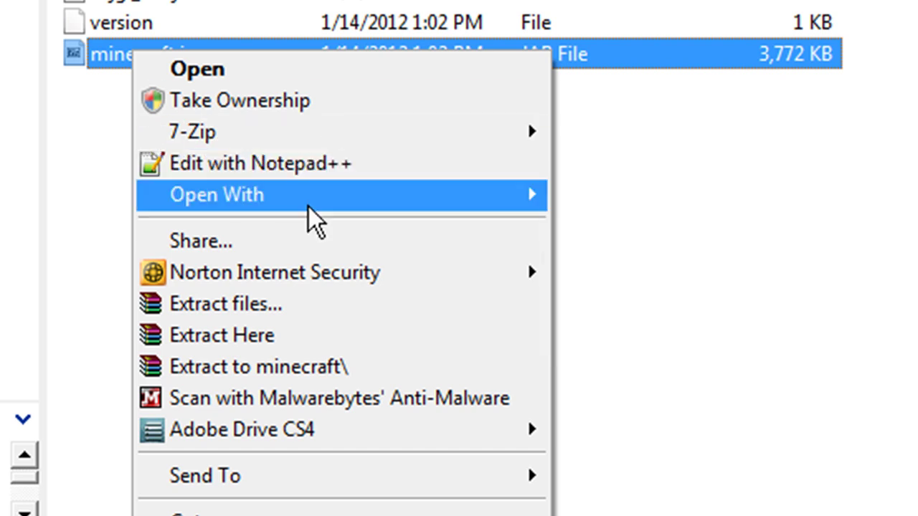
mouse_move(301, 196)
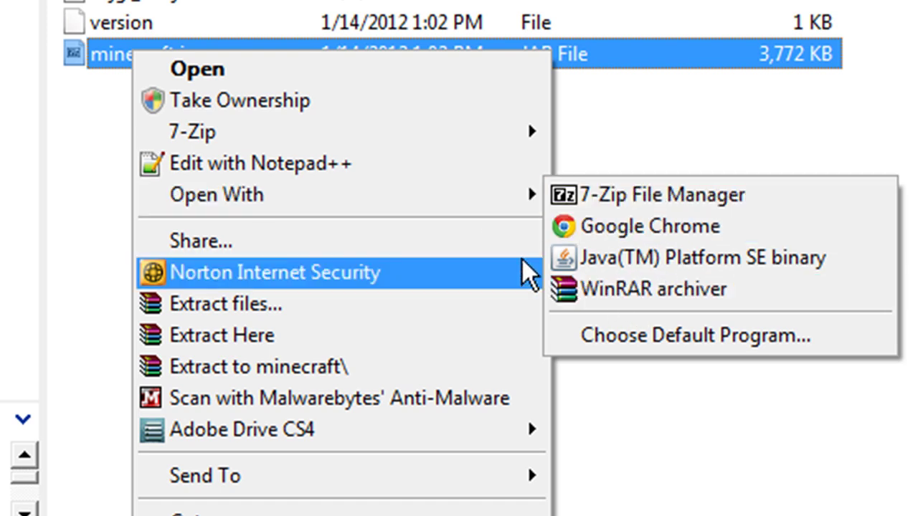
left_click(78, 112)
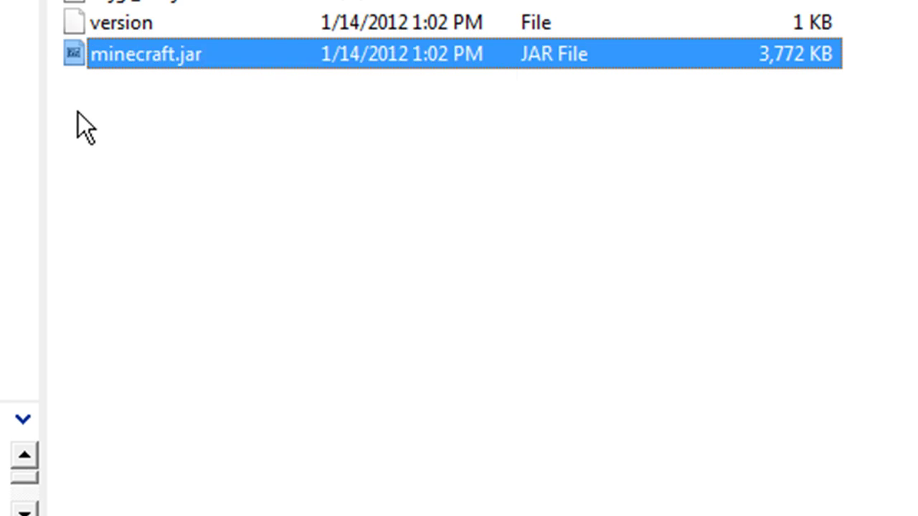
left_click(78, 112)
right_click(152, 54)
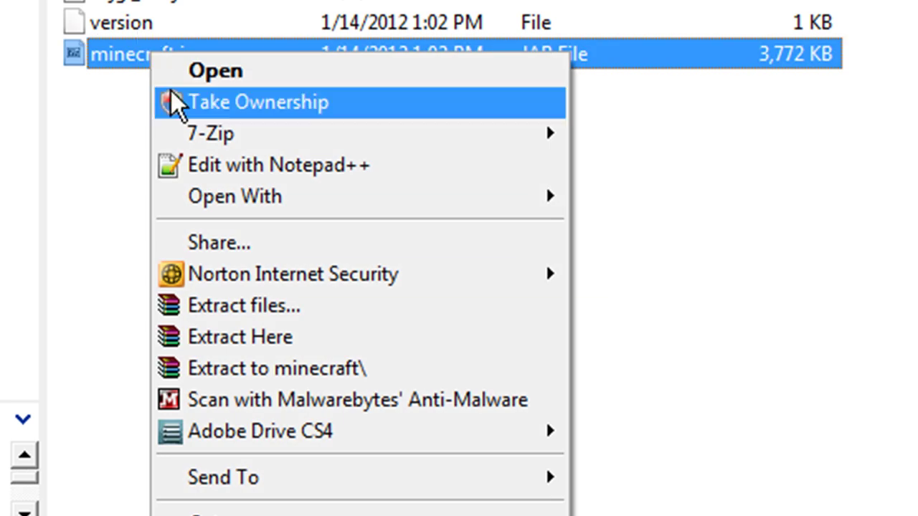
mouse_move(365, 199)
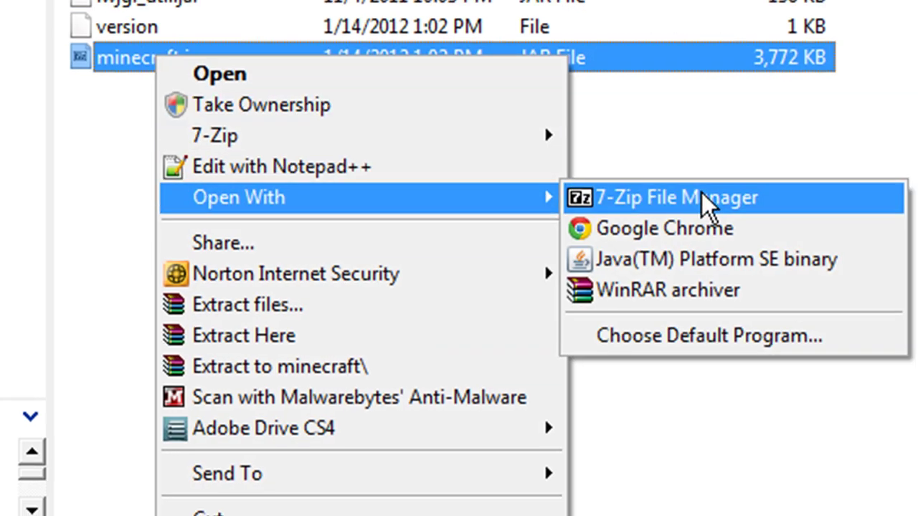
left_click(707, 203)
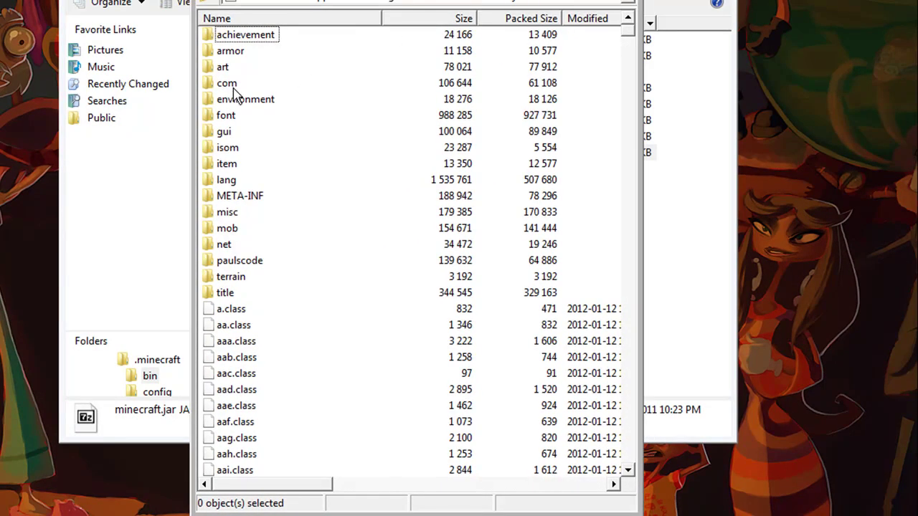
- Browse the jar's art, isom and gui folders, then reopen minecraft.jar's top level
double_click(225, 67)
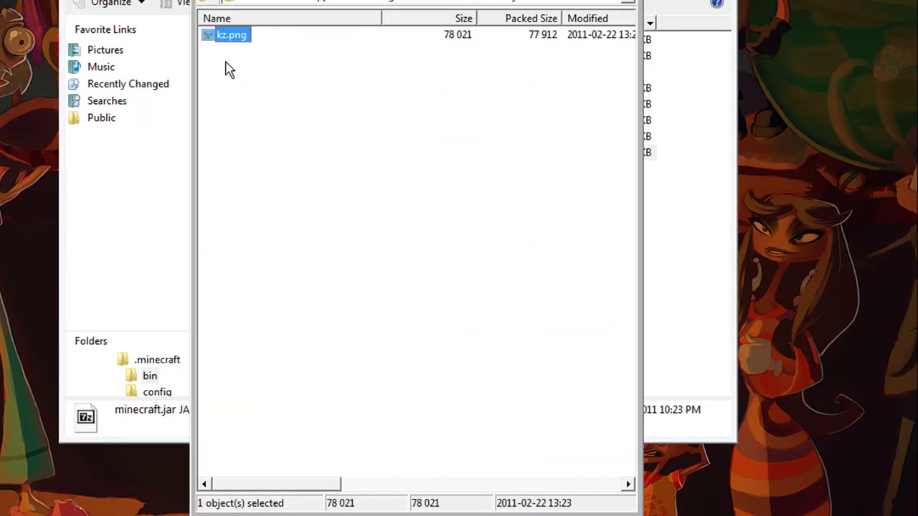
left_click(210, 6)
left_click(227, 149)
double_click(226, 152)
left_click(209, 5)
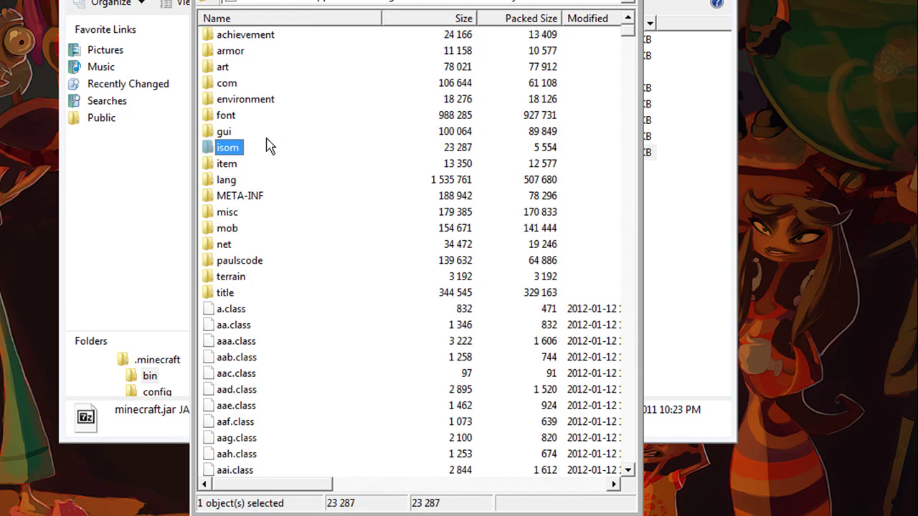
double_click(228, 132)
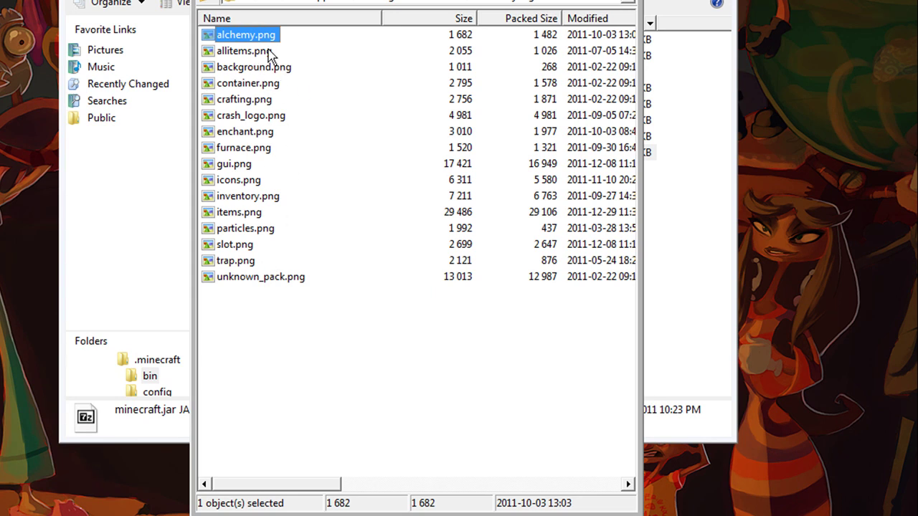
left_click(213, 3)
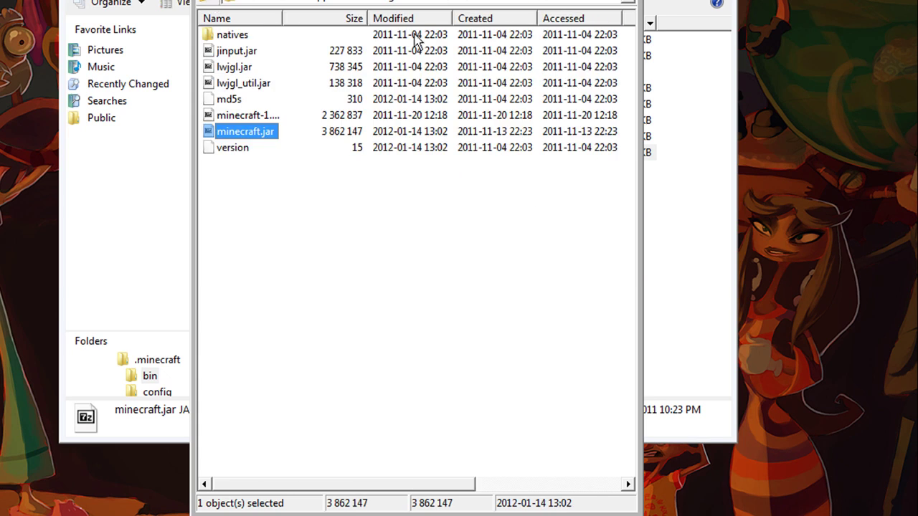
right_click(245, 131)
left_click(230, 146)
- Find terrain.png in the jar and drag it out onto the desktop
left_click_drag(629, 33, 637, 119)
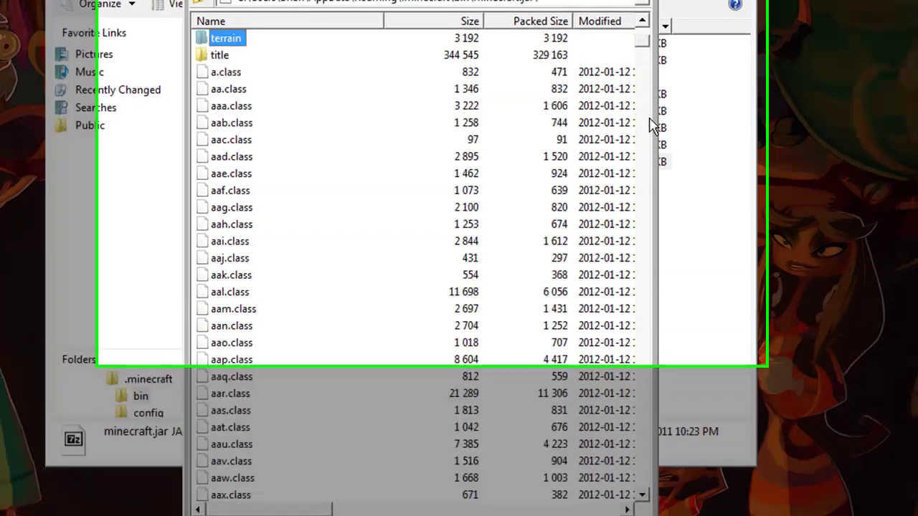
key("t")
key("t")
key("t")
key("t")
key("t")
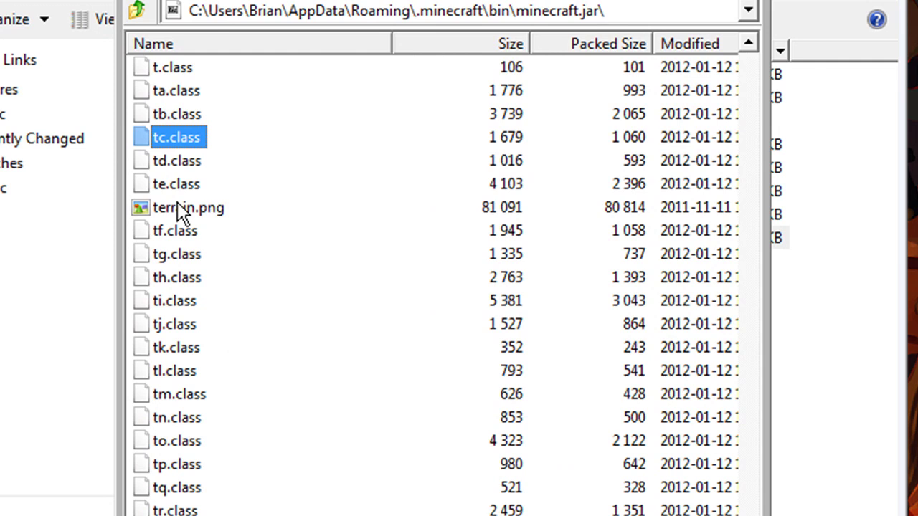
left_click(179, 208)
left_click_drag(180, 208, 50, 402)
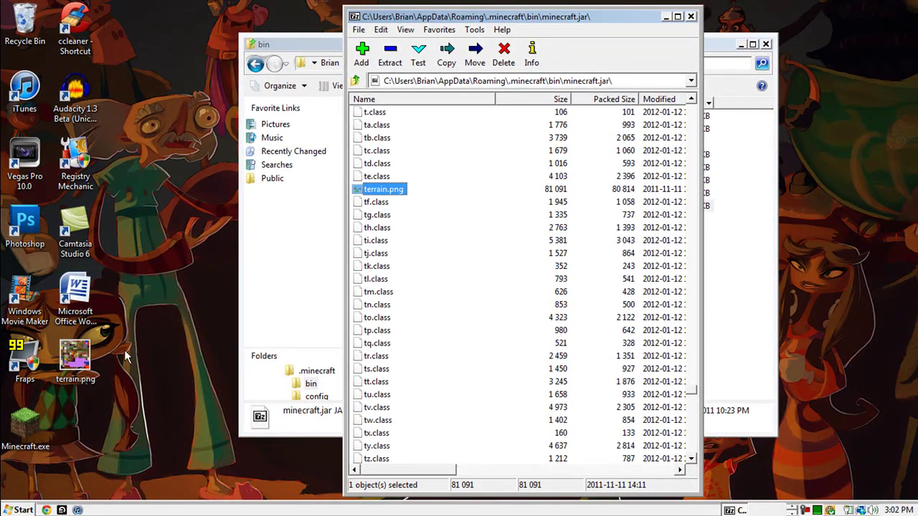
- Close 7-Zip and minimize the bin folder, leaving terrain.png visible on the desktop
left_click(691, 16)
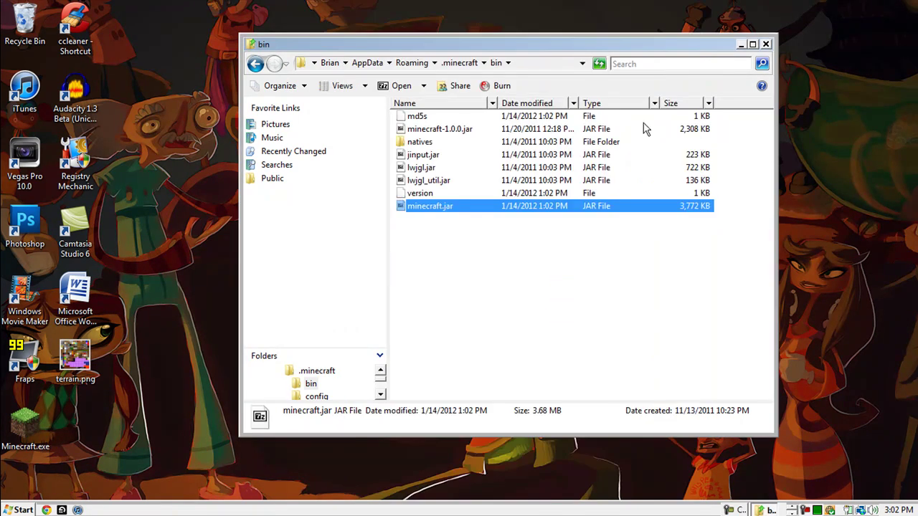
left_click_drag(515, 45, 483, 43)
left_click(707, 43)
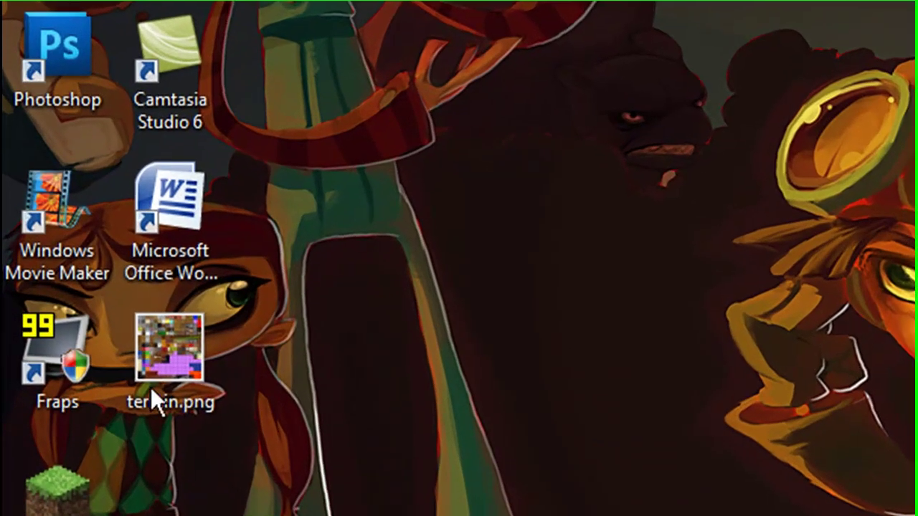
left_click(71, 362)
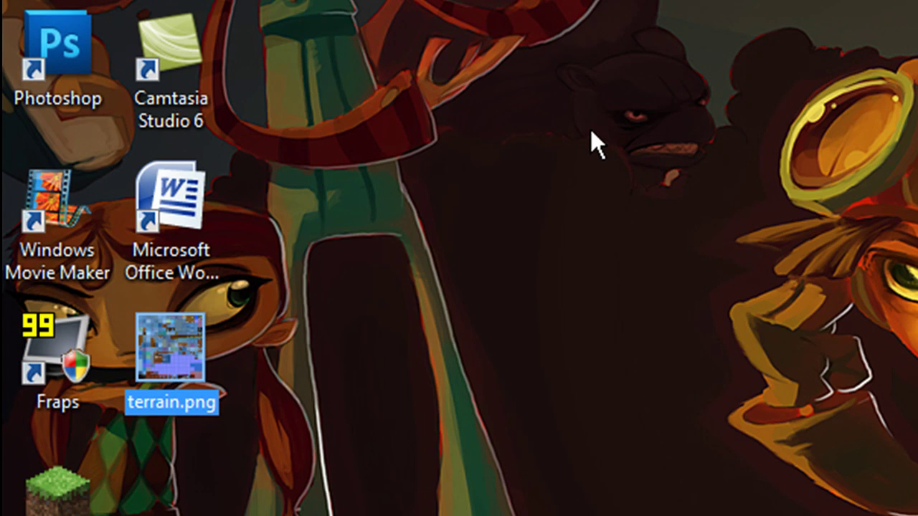
left_click(550, 142)
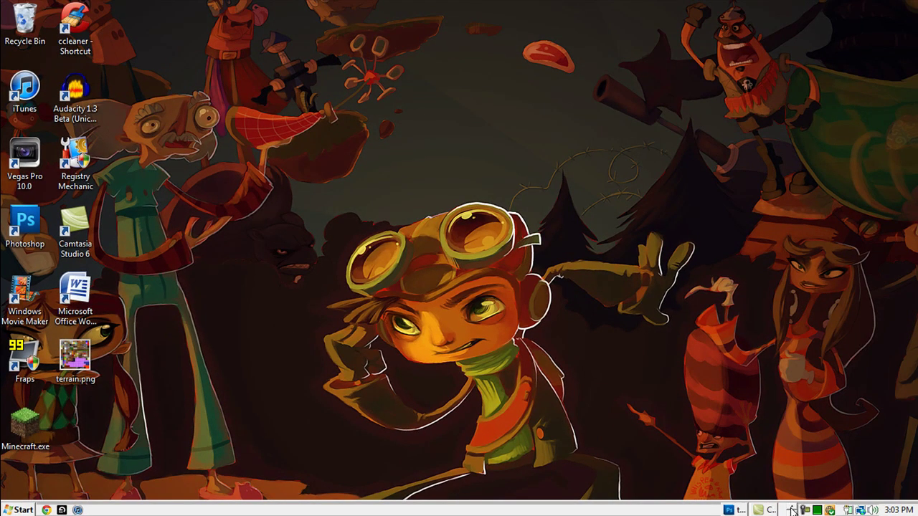
- Bring Photoshop forward and zoom in on the terrain.png tile sheet
left_click(735, 510)
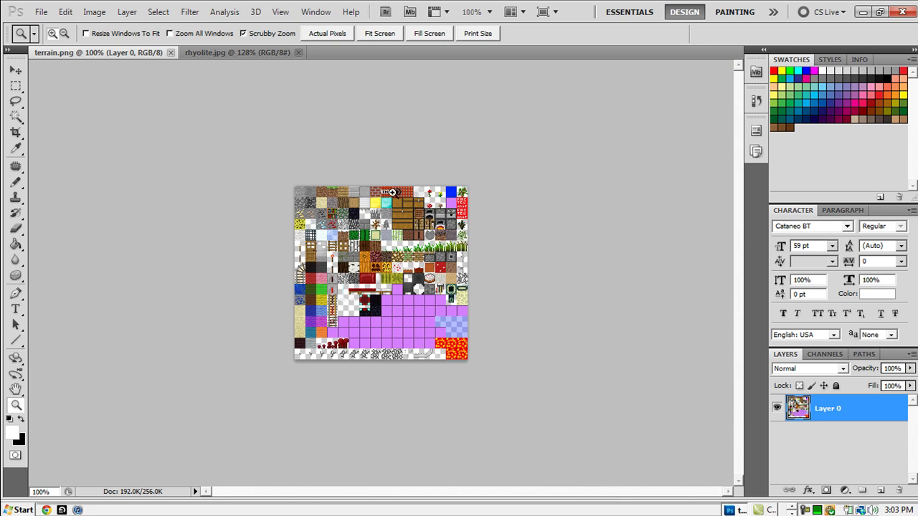
left_click_drag(249, 205, 294, 212)
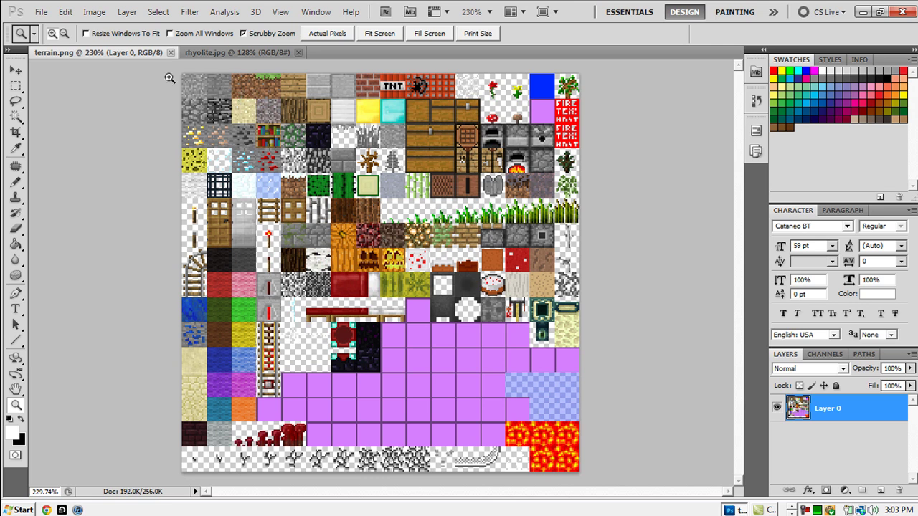
left_click_drag(190, 76, 224, 99)
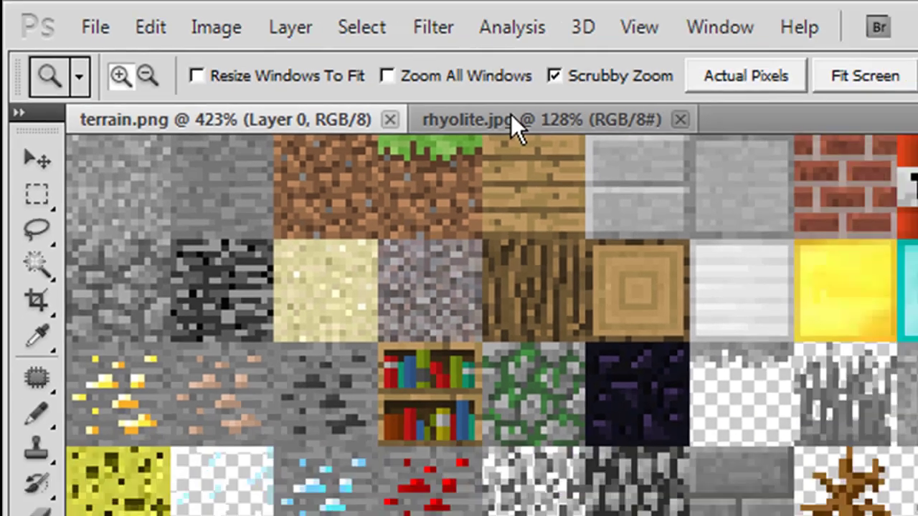
- Compare the rhyolite.jpg rock photo with terrain.png, ending on terrain.png
left_click(641, 152)
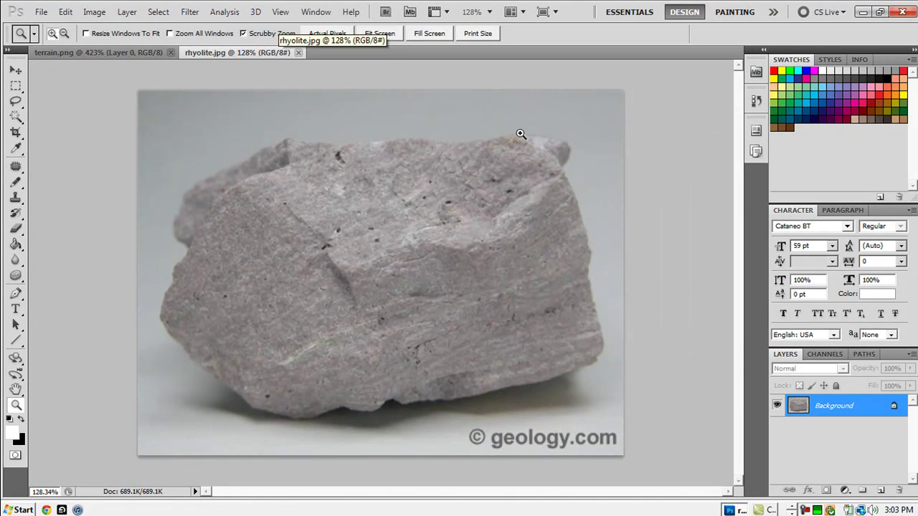
left_click(108, 53)
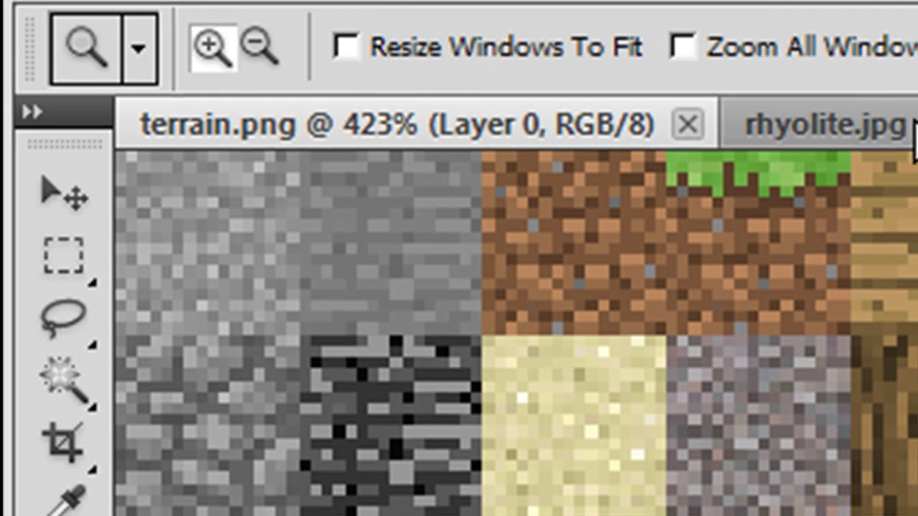
left_click(893, 127)
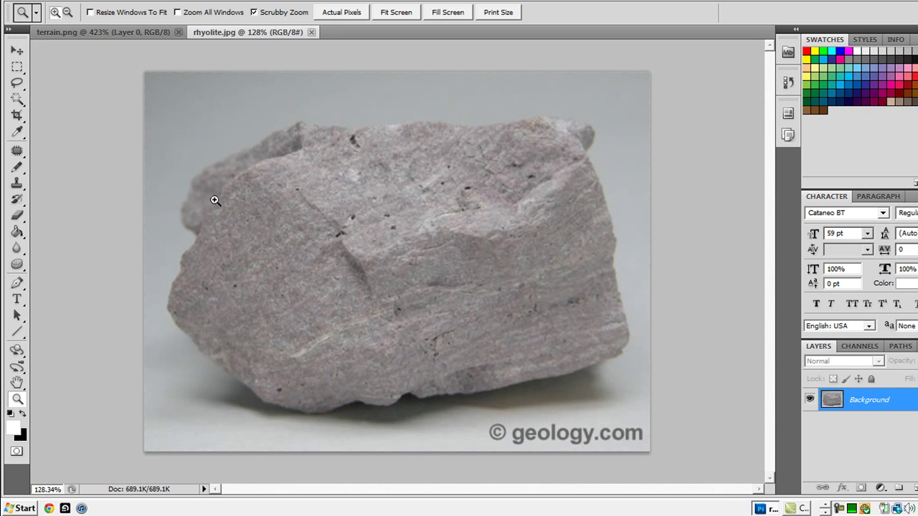
left_click(145, 30)
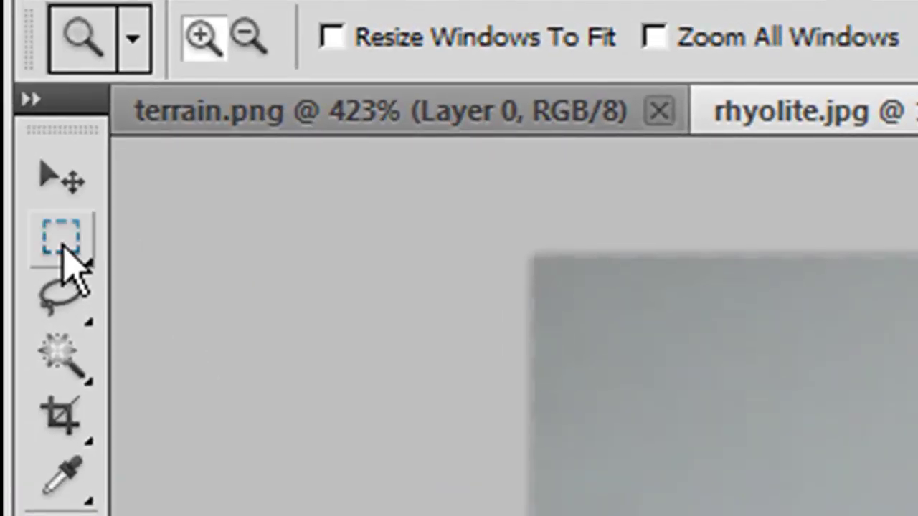
- Pick the Rectangular Marquee Tool and start drawing a square selection on the rock
left_click(63, 244)
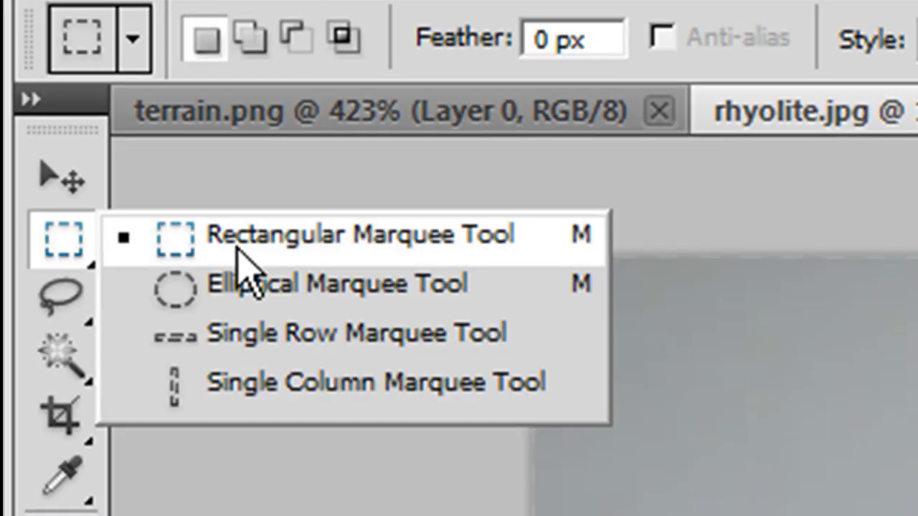
left_click(133, 251)
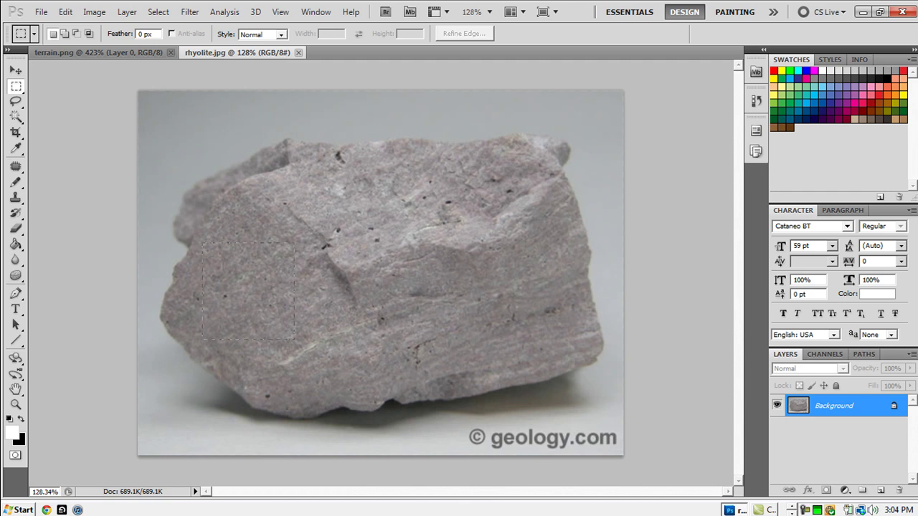
left_click_drag(342, 347, 300, 320)
left_click_drag(232, 143, 209, 135)
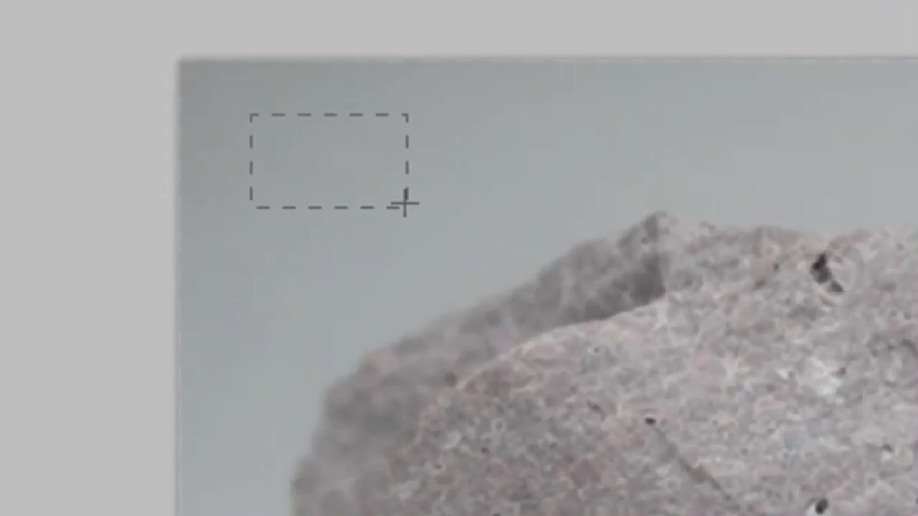
left_click_drag(406, 205, 409, 213)
left_click_drag(402, 266, 312, 216)
- Redraw the square selection until it sits on a clean patch of rock surface
left_click_drag(318, 328, 467, 251)
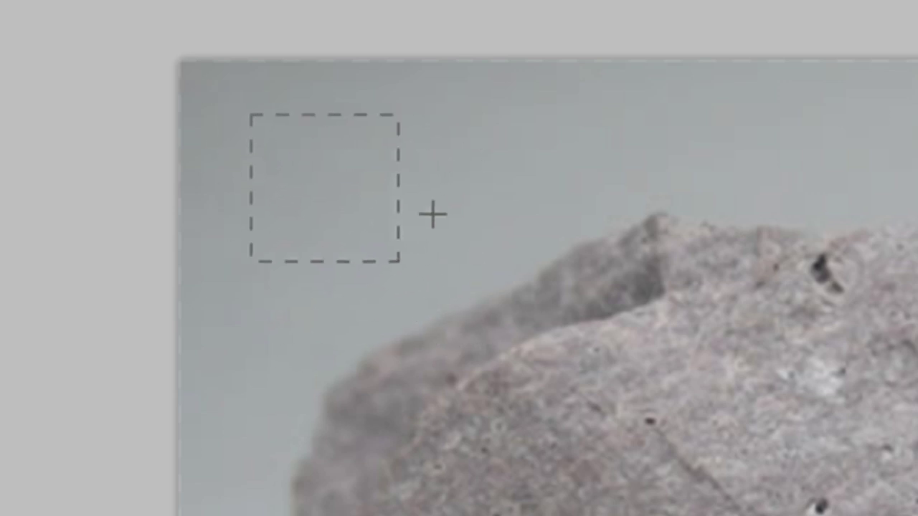
left_click_drag(417, 219, 346, 137)
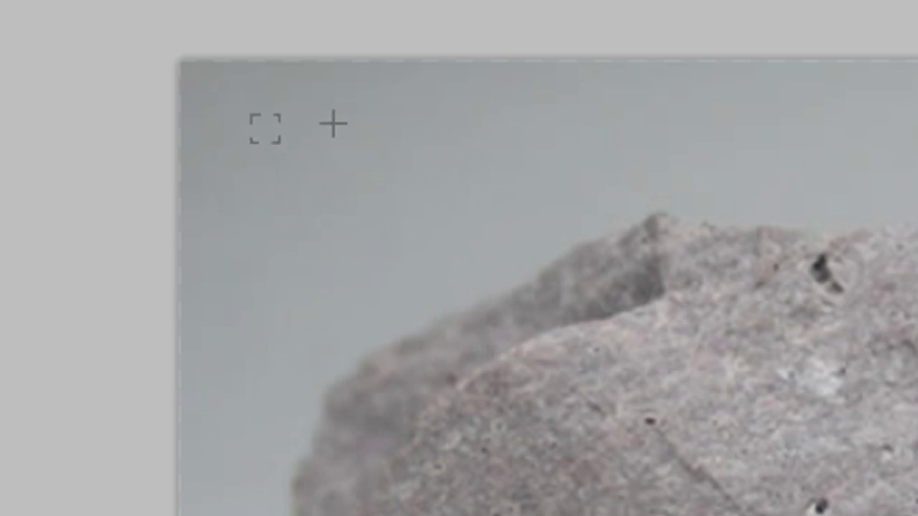
left_click_drag(383, 199, 379, 265)
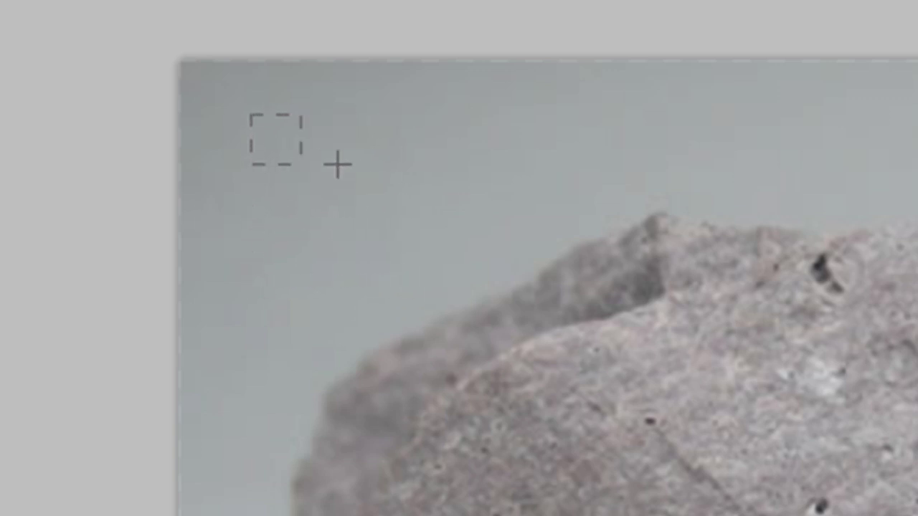
left_click_drag(320, 204, 361, 225)
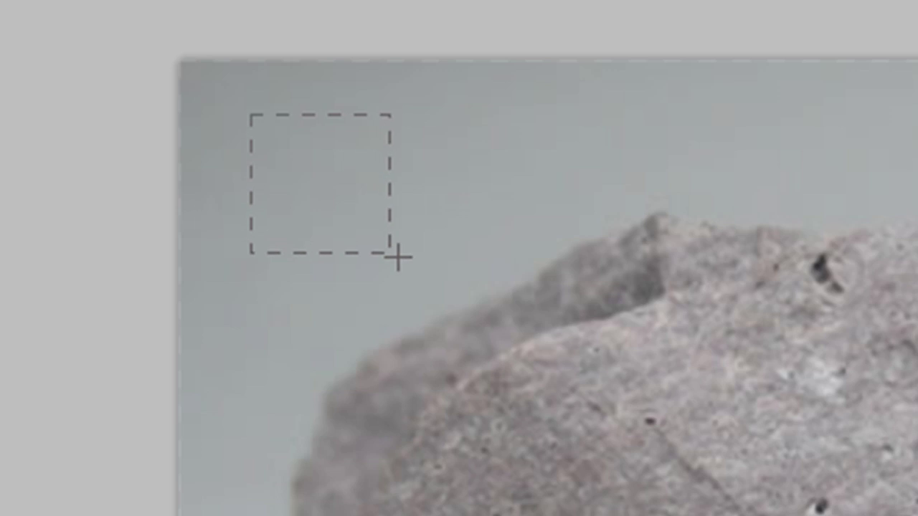
left_click_drag(397, 258, 342, 216)
left_click_drag(308, 168, 385, 237)
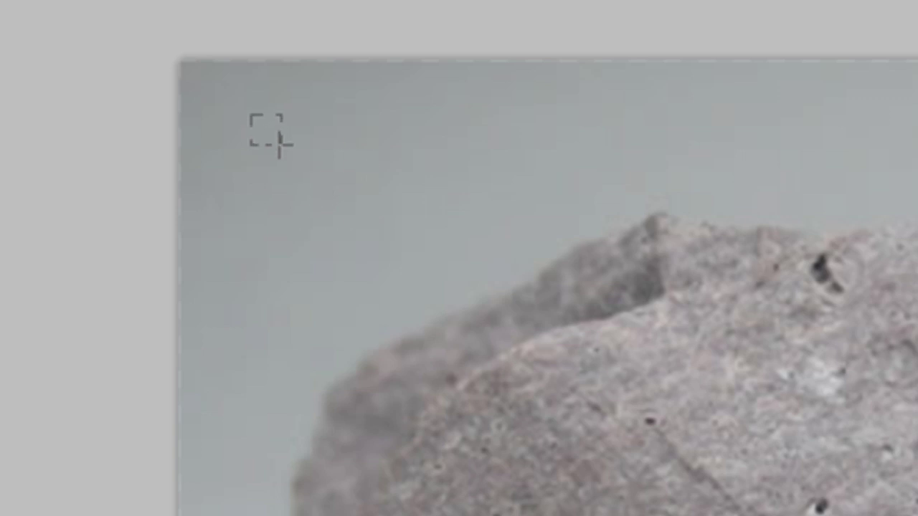
left_click_drag(311, 184, 296, 209)
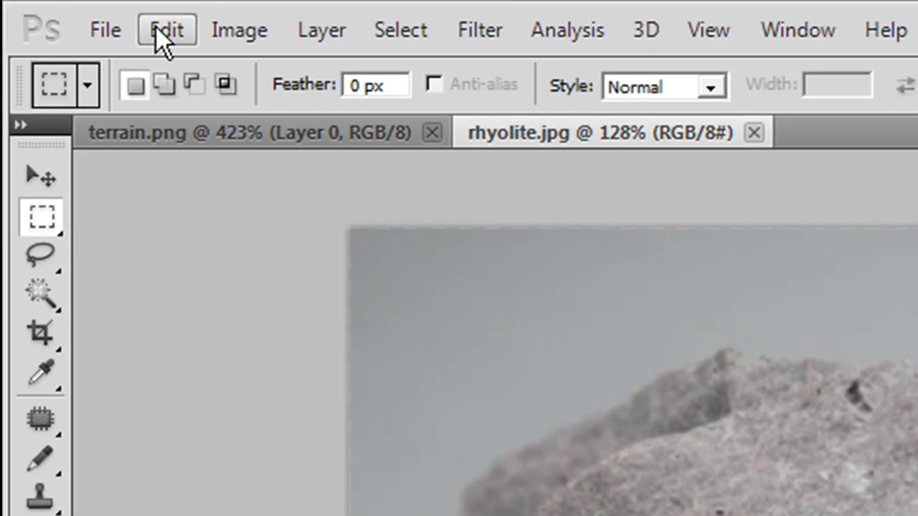
- Copy the selected rock patch and paste it into terrain.png as Layer 1
left_click(165, 30)
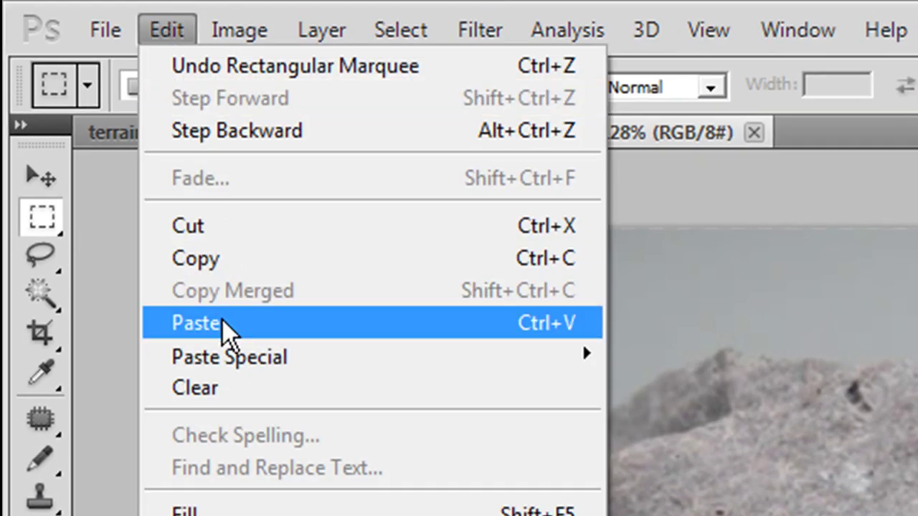
left_click(210, 261)
left_click(276, 134)
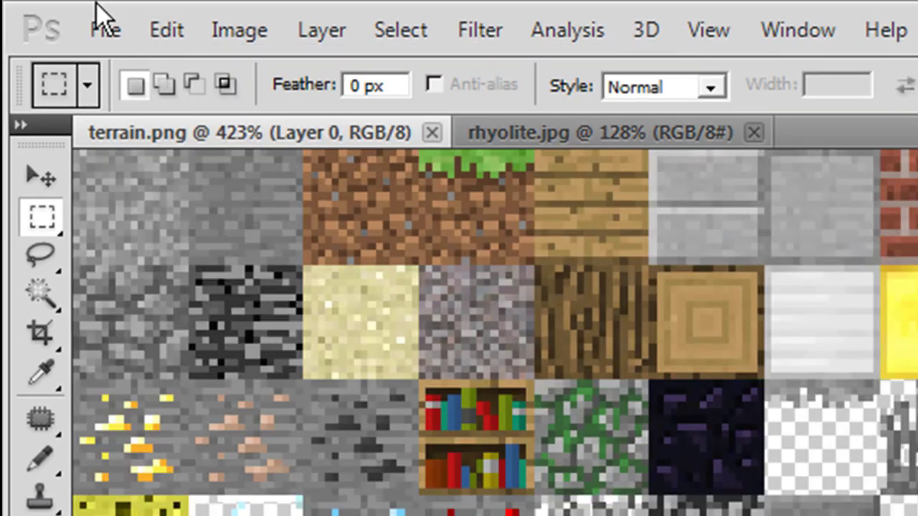
left_click(155, 29)
left_click(196, 324)
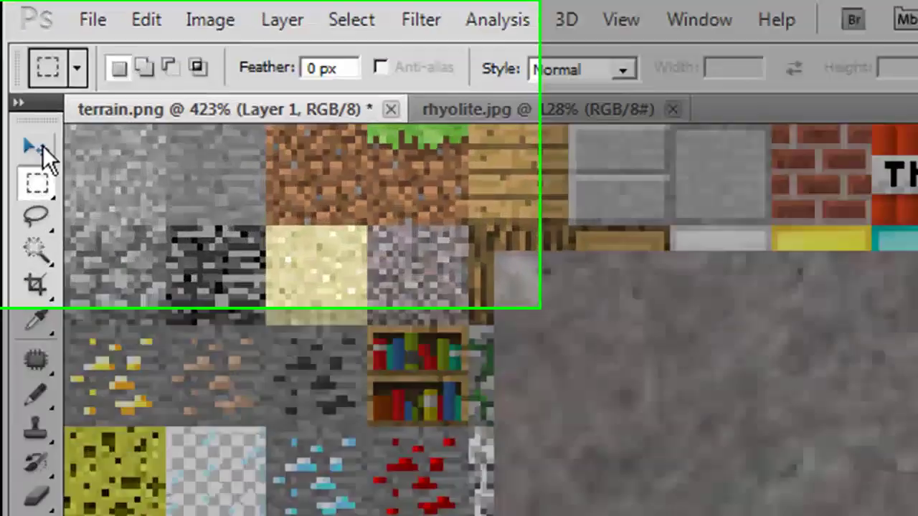
- Move the rock layer up-left over the dirt and grass tiles near the top-left
left_click(39, 147)
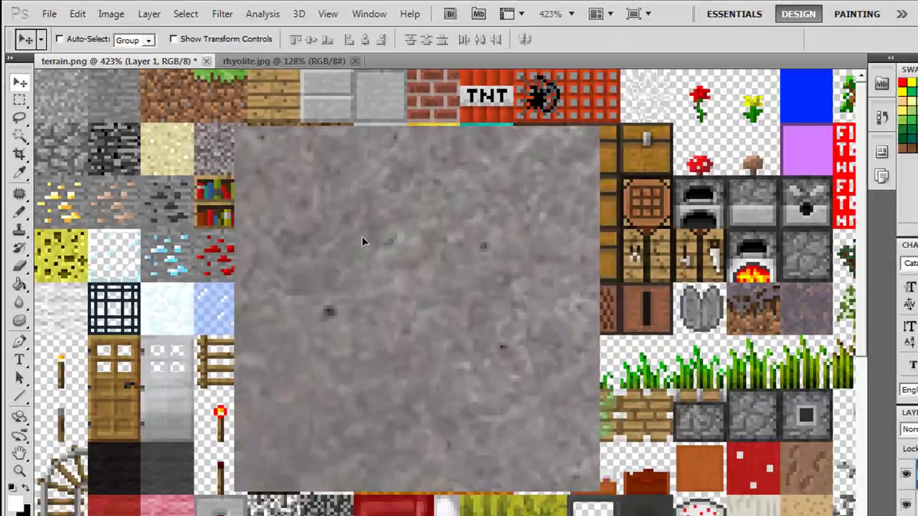
left_click_drag(361, 242, 261, 220)
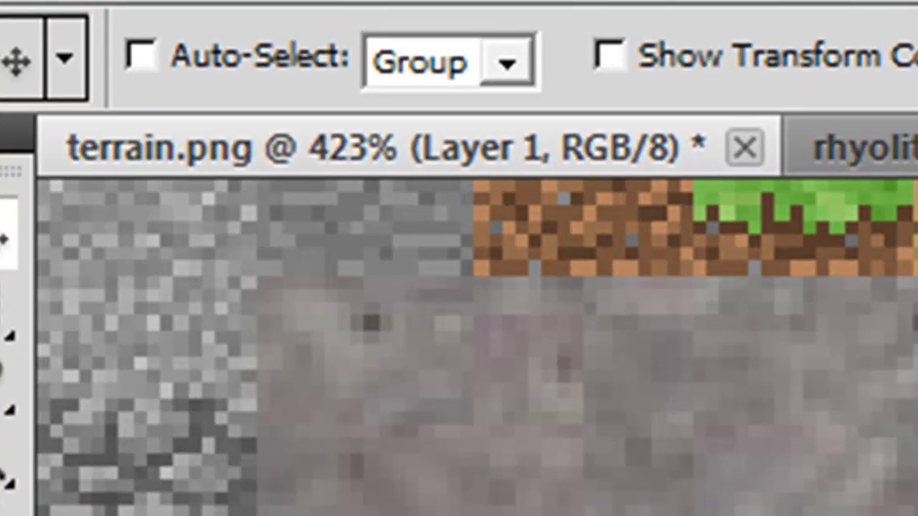
key("shift+Up")
key("shift+Up")
key("shift+Up")
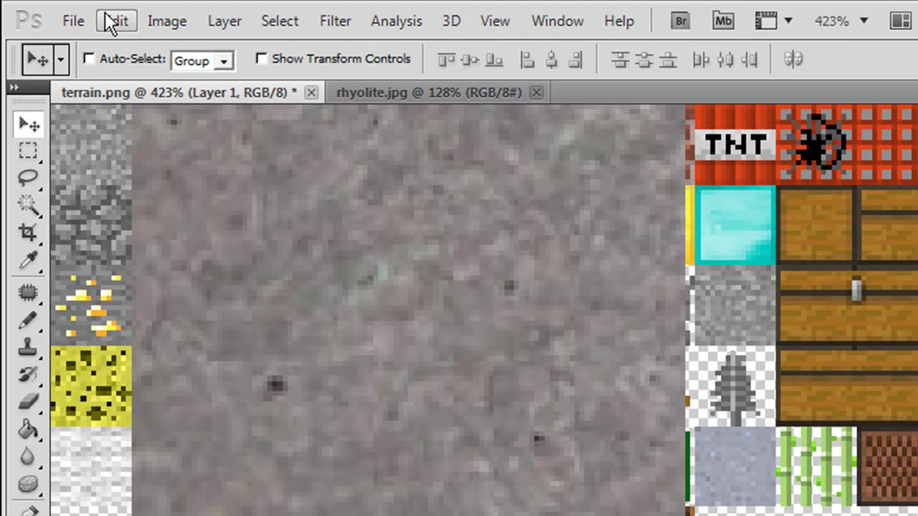
left_click(115, 21)
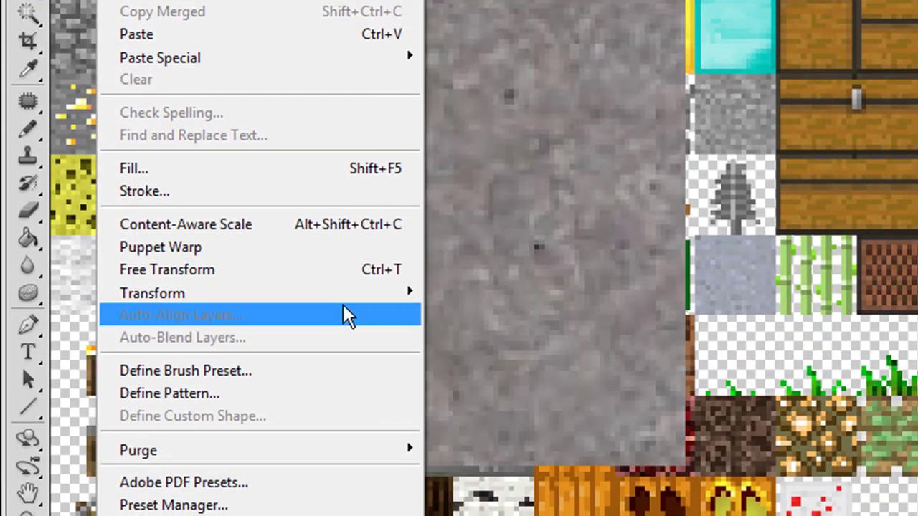
- Scale the rock layer down to 14.37% so it fills one tile slot, then commit
mouse_move(366, 483)
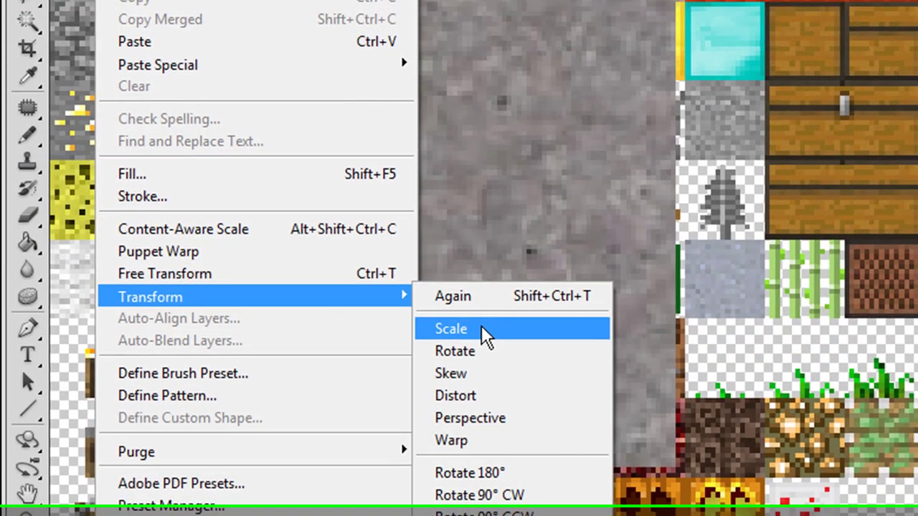
left_click(485, 328)
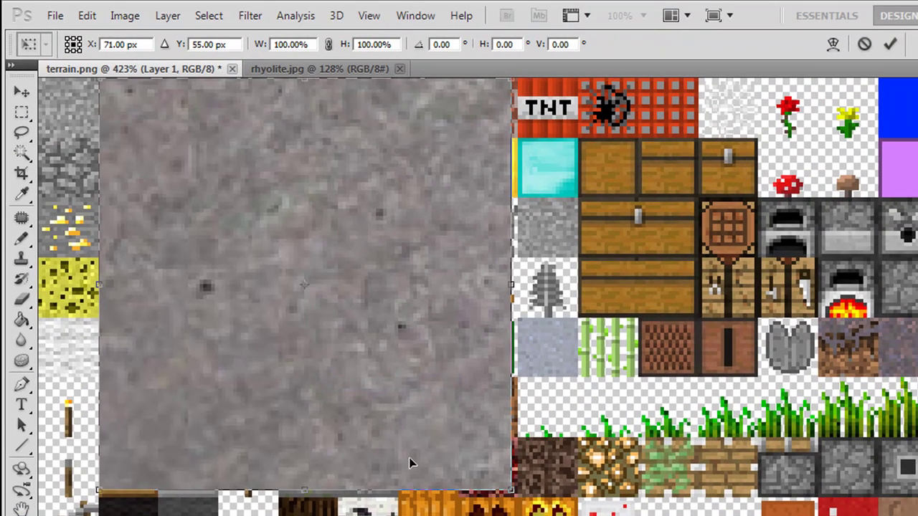
left_click_drag(512, 489, 175, 122)
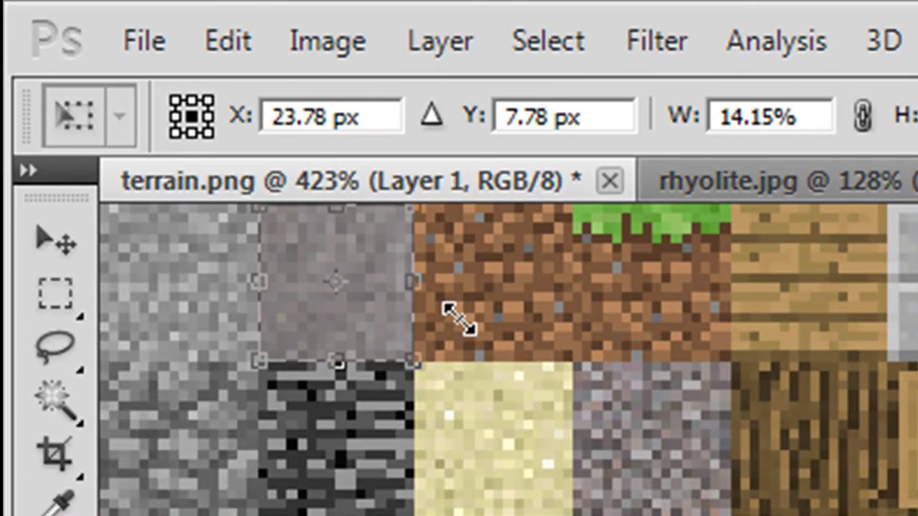
left_click_drag(459, 318, 456, 315)
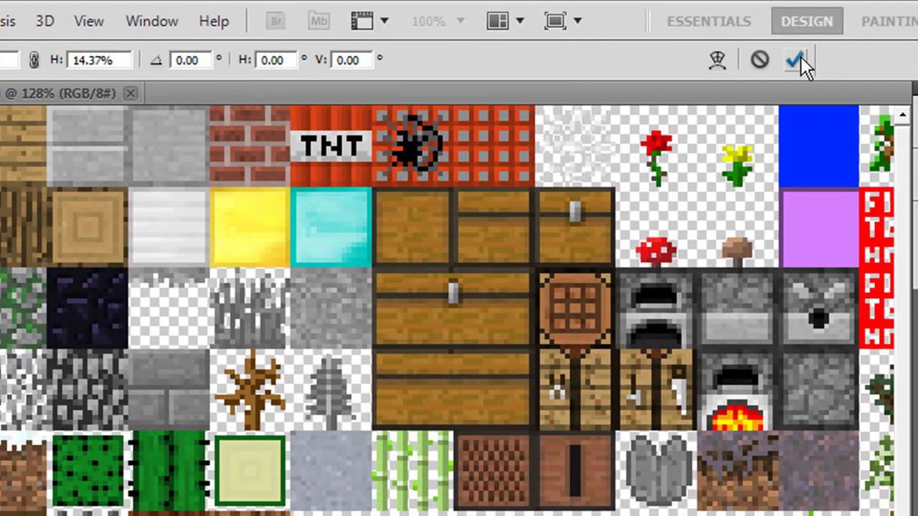
left_click(798, 59)
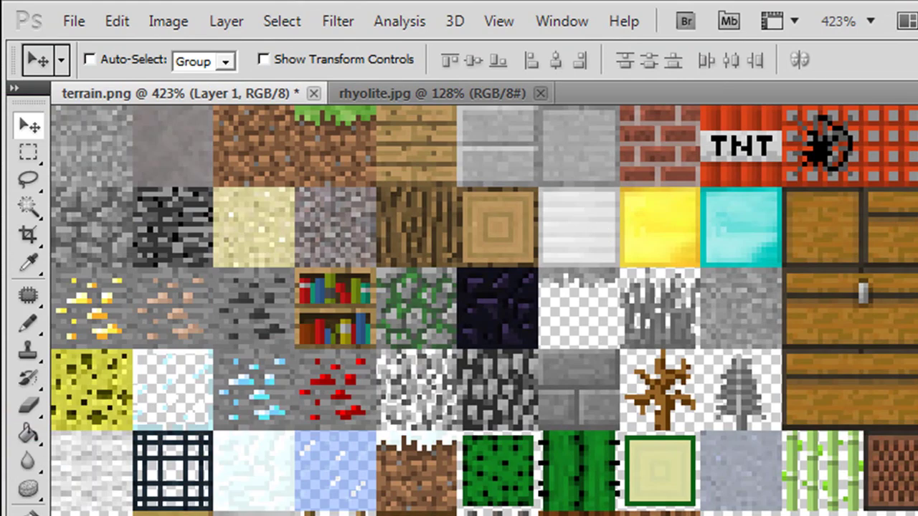
- Zoom in on terrain.png to inspect the new rock tile, briefly checking rhyolite.jpg
key("z")
left_click_drag(395, 383, 379, 405)
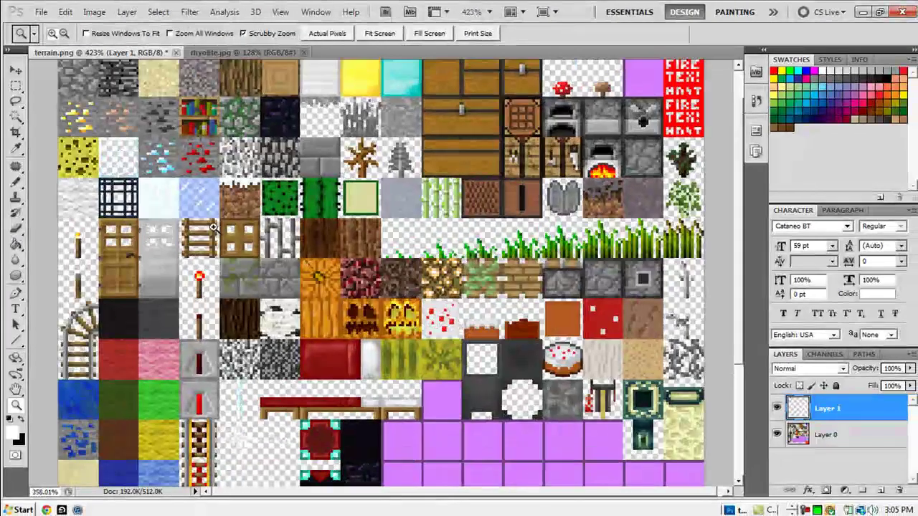
left_click_drag(213, 228, 453, 211)
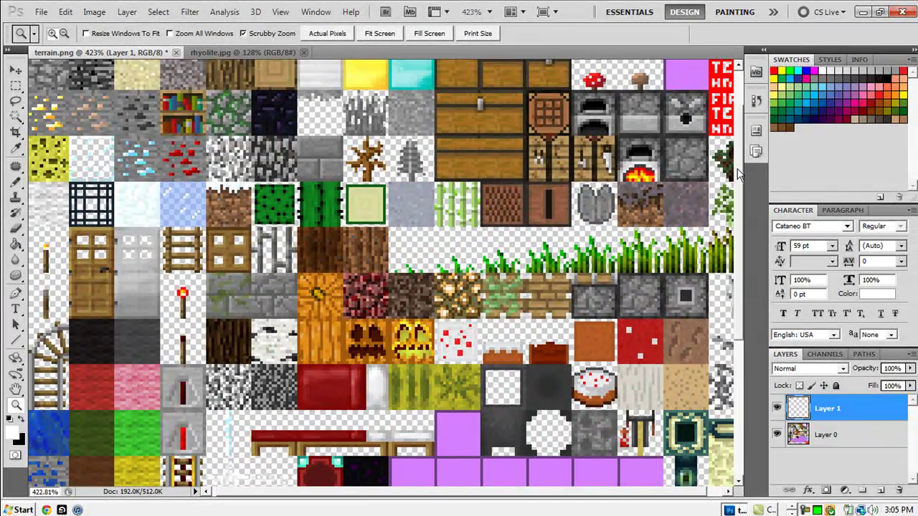
left_click_drag(739, 176, 746, 111)
left_click(214, 52)
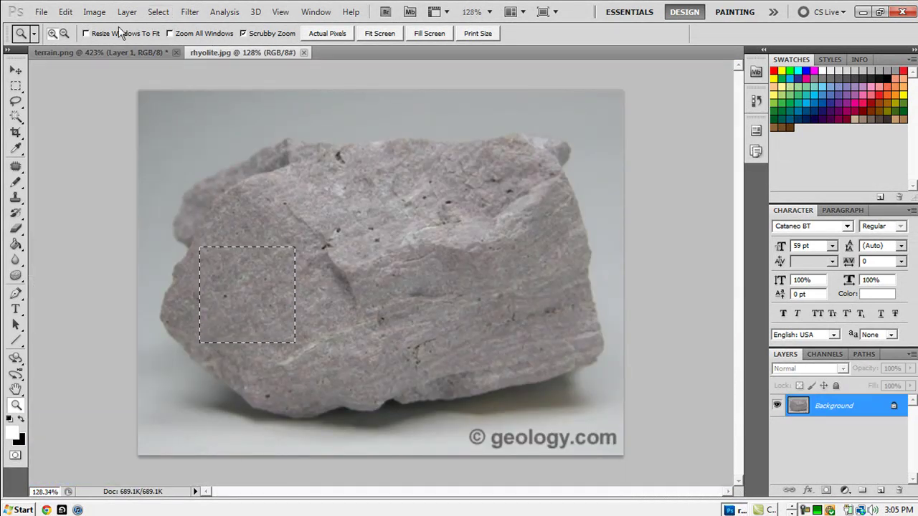
left_click(100, 50)
mouse_move(60, 82)
left_mouse_down()
mouse_move(86, 85)
mouse_move(53, 96)
left_mouse_up()
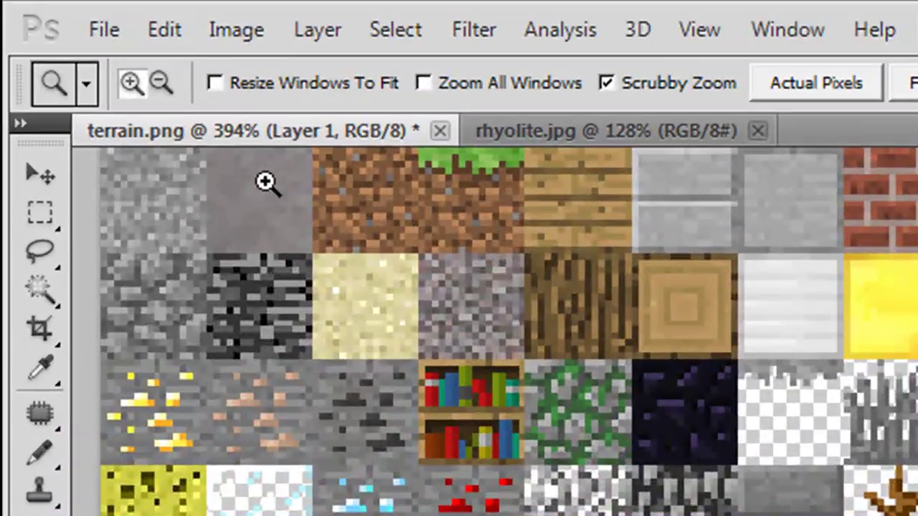
- Check in Image Size that terrain.png is 256 × 256 pixels, then cancel
left_click(233, 29)
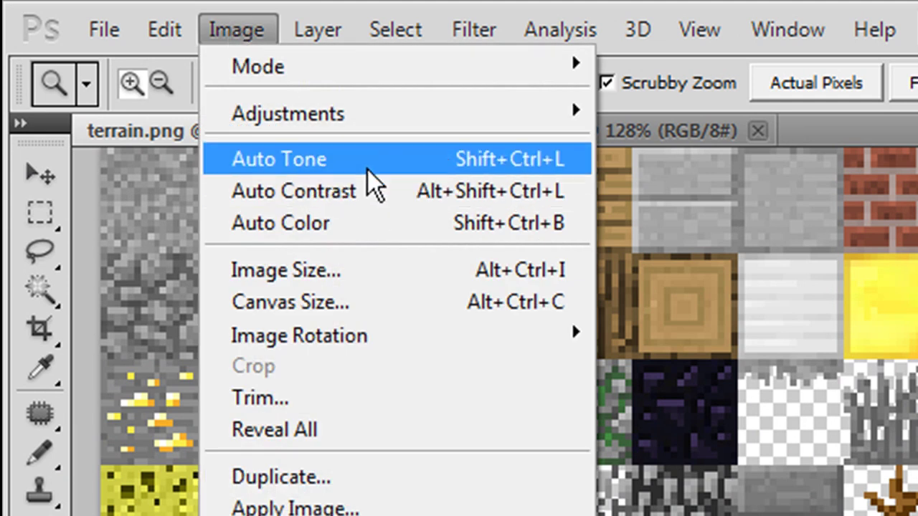
left_click(303, 270)
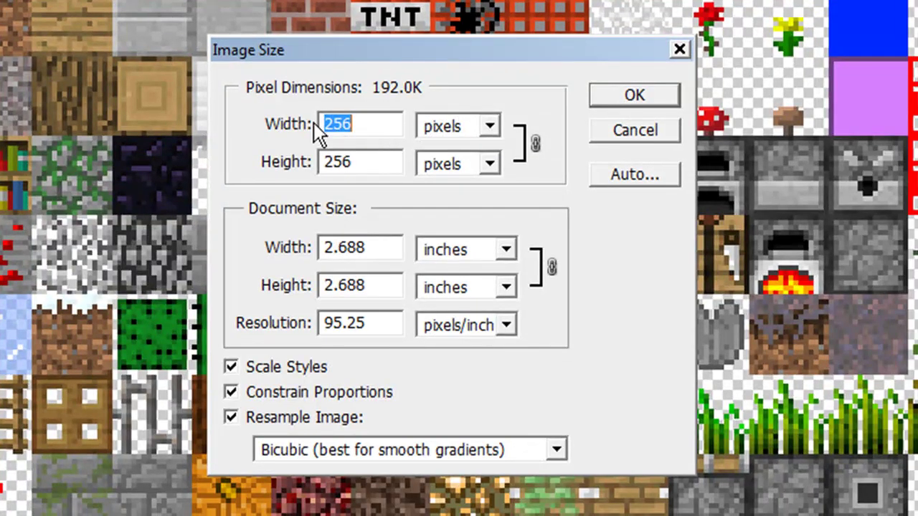
left_click(638, 133)
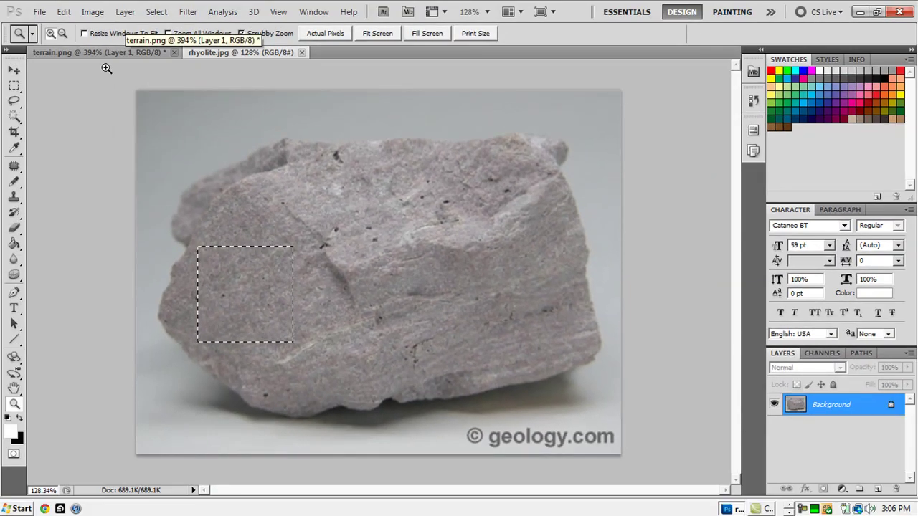
- Zoom out on the terrain.png sheet to see more of it
left_click(102, 53)
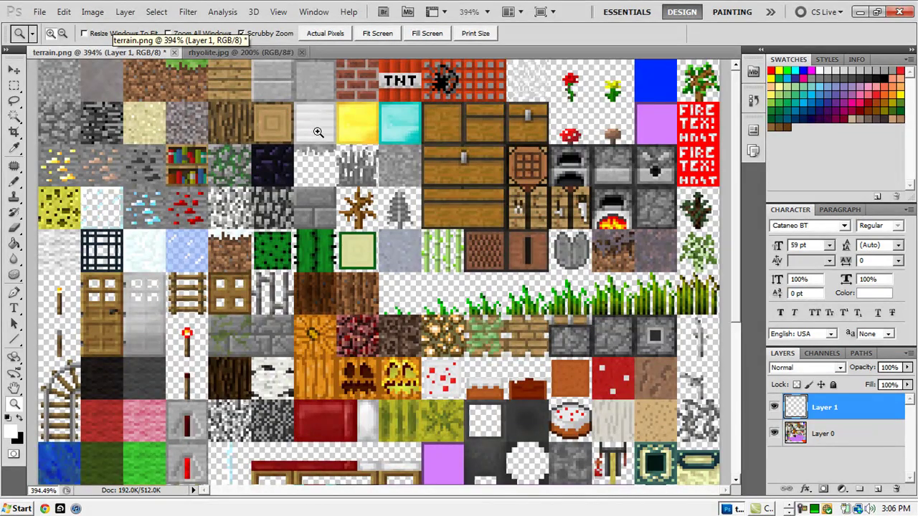
left_click_drag(316, 132, 295, 130)
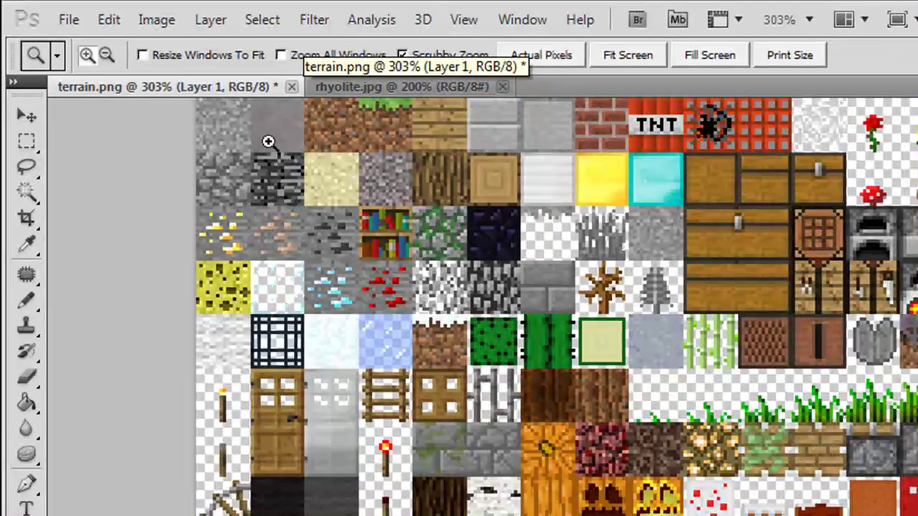
left_click_drag(268, 142, 276, 159)
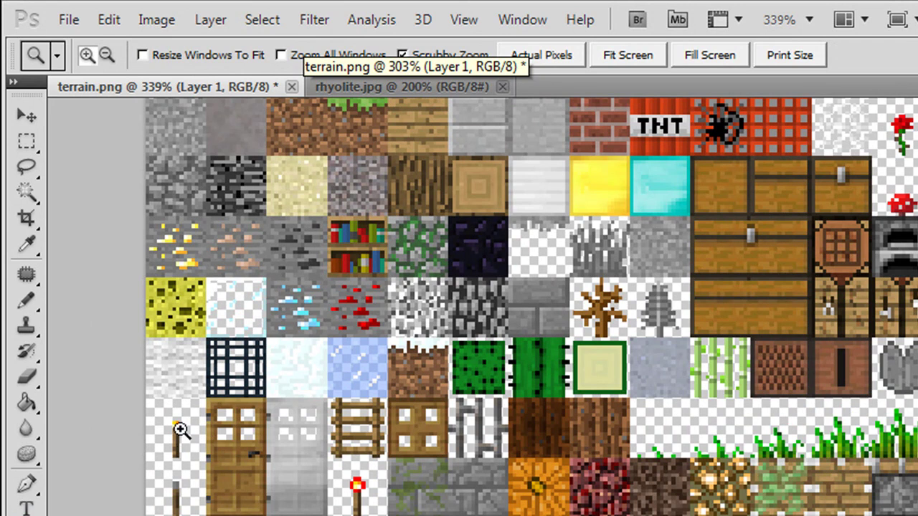
- Show the whole rhyolite.jpg photo and pick the Rectangular Marquee tool
left_click(355, 91)
left_click(737, 470, "alt")
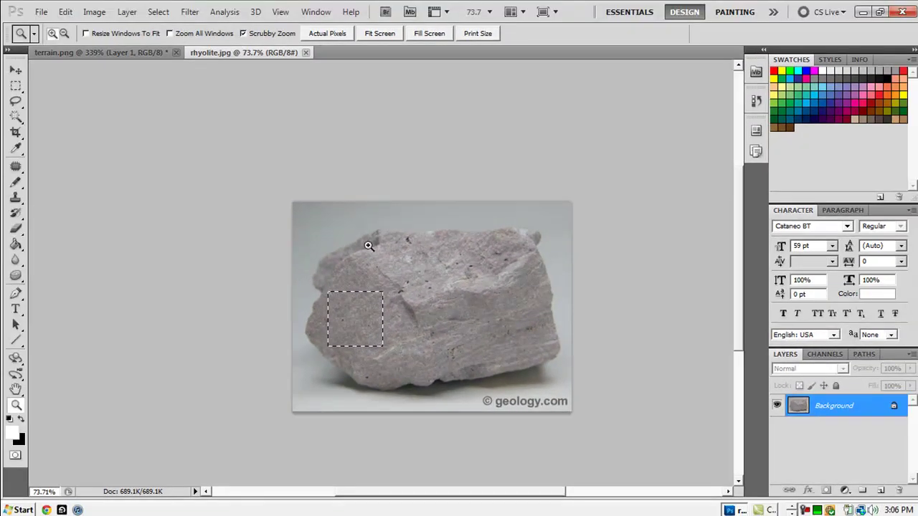
left_click(114, 50)
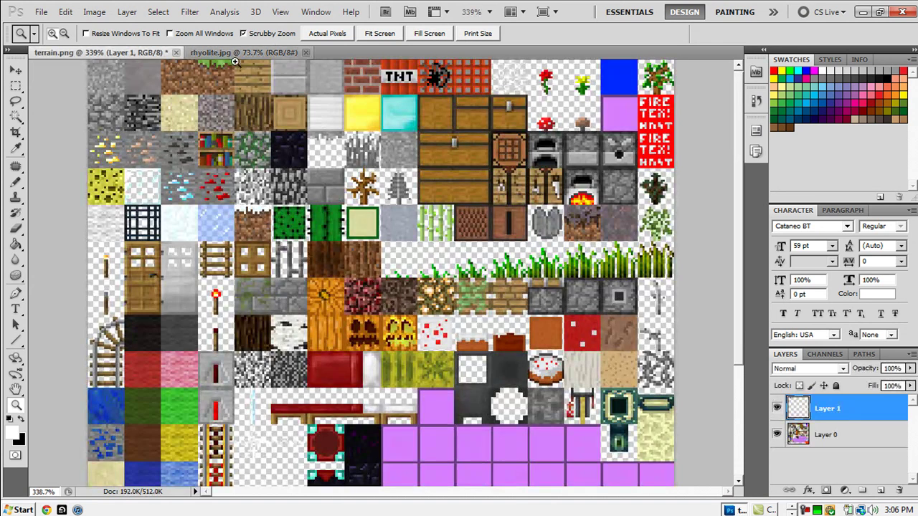
left_click(225, 55)
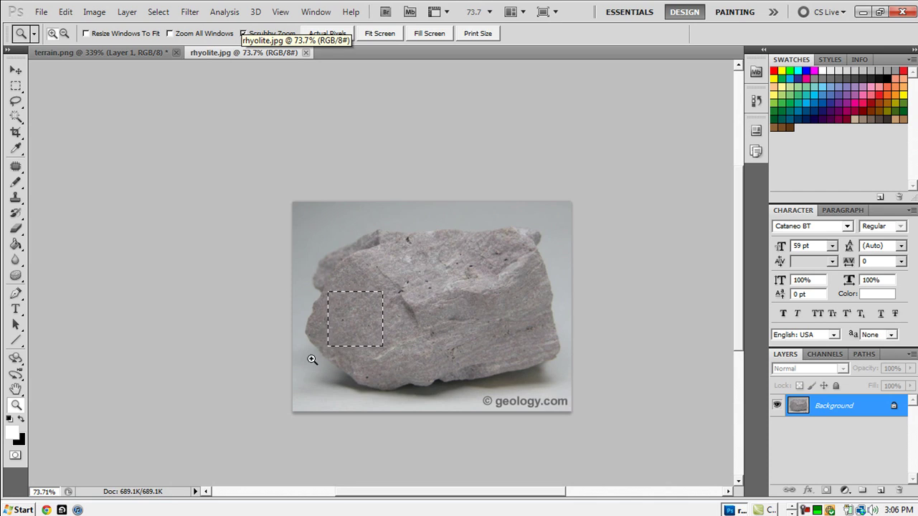
left_click(16, 86)
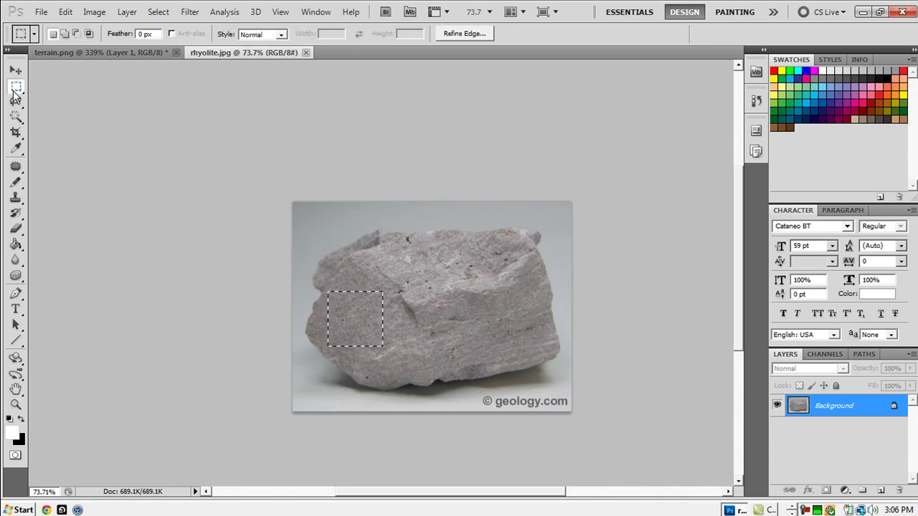
- Drag a marquee across the rock's upper part, then deselect it on the rock photo
left_click_drag(347, 228, 547, 307)
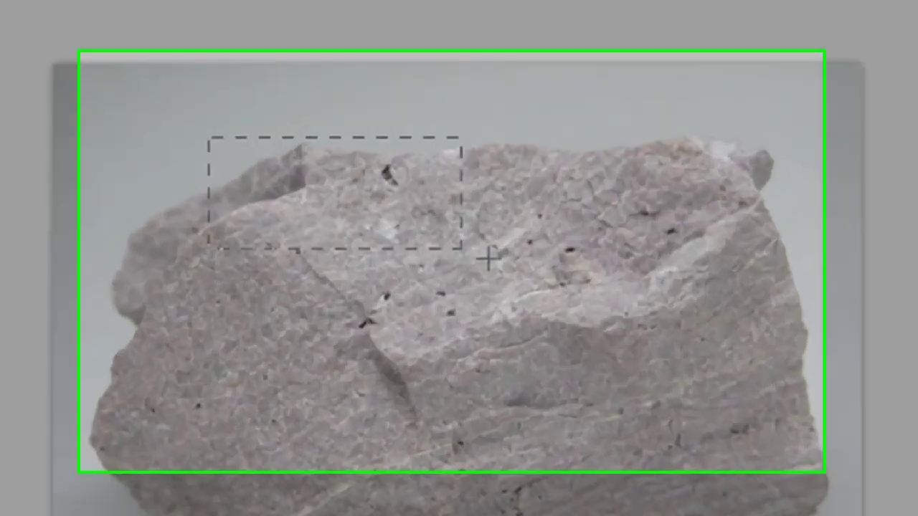
left_click_drag(870, 385, 880, 424)
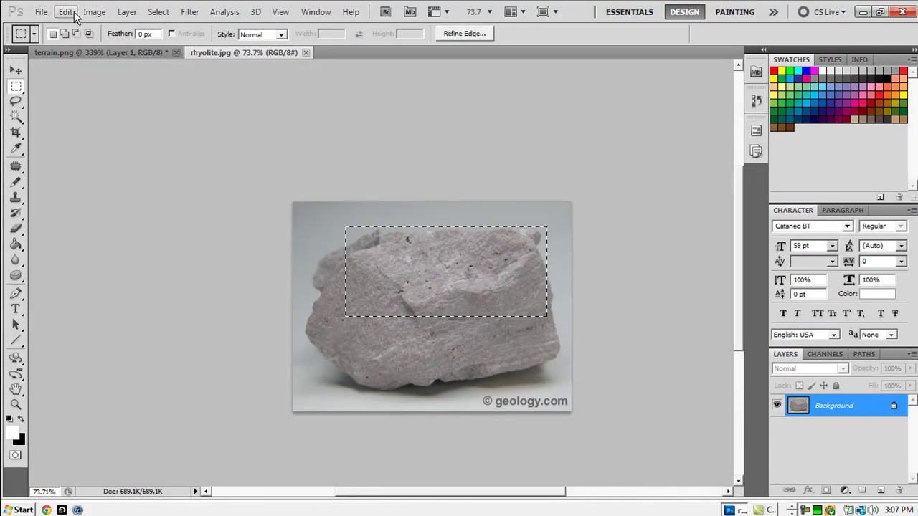
left_click(66, 12)
mouse_move(159, 12)
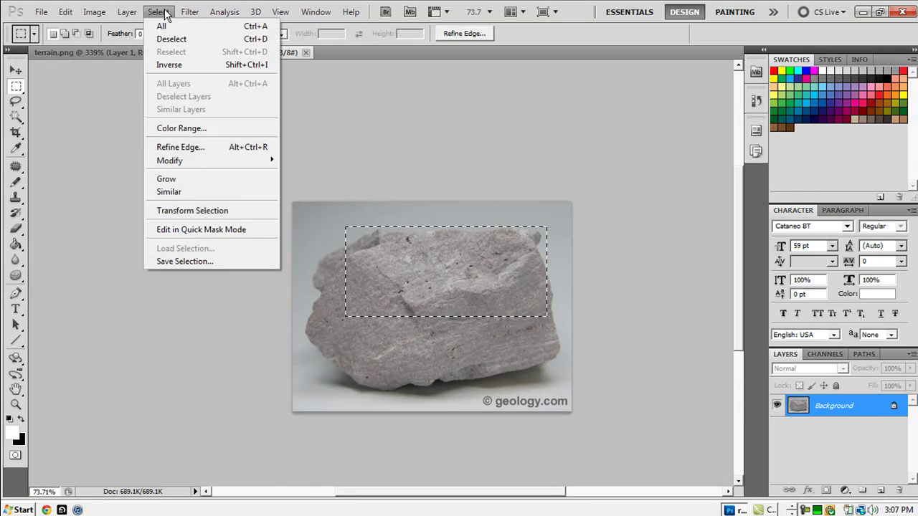
left_click(156, 42)
- Zoom out on terrain.png, save it, and minimize Photoshop to the desktop
left_click(115, 52)
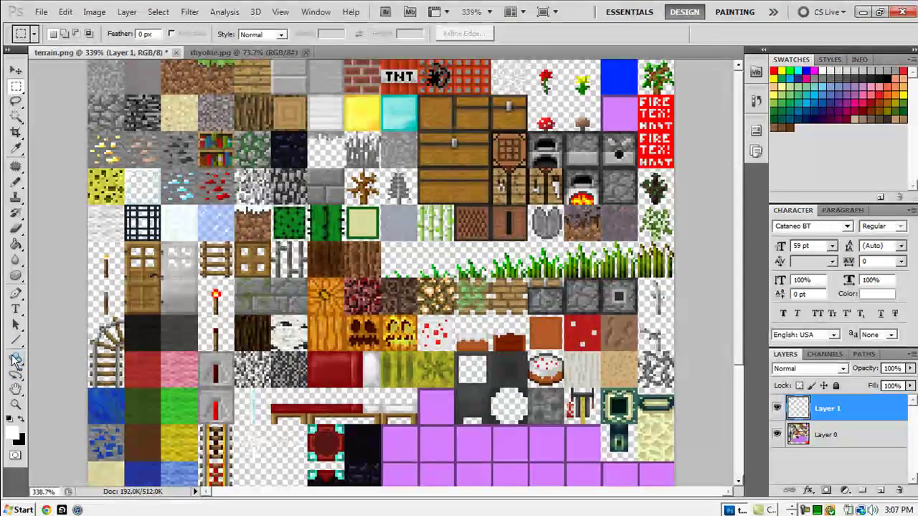
left_click(16, 406)
left_click_drag(387, 207, 372, 206)
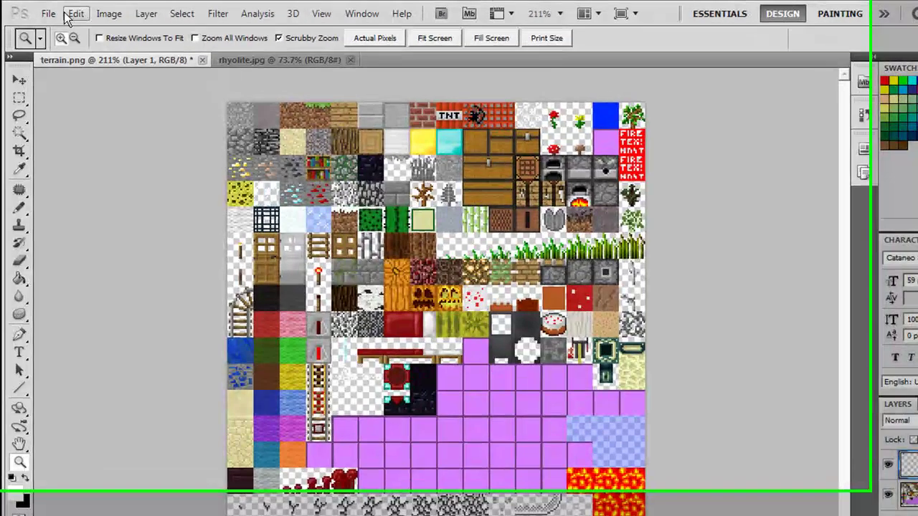
left_click(40, 12)
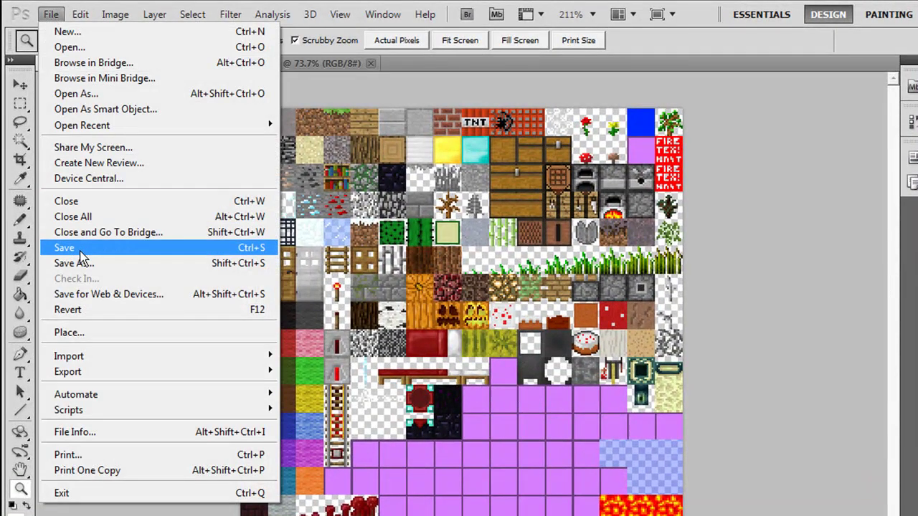
left_click(440, 88)
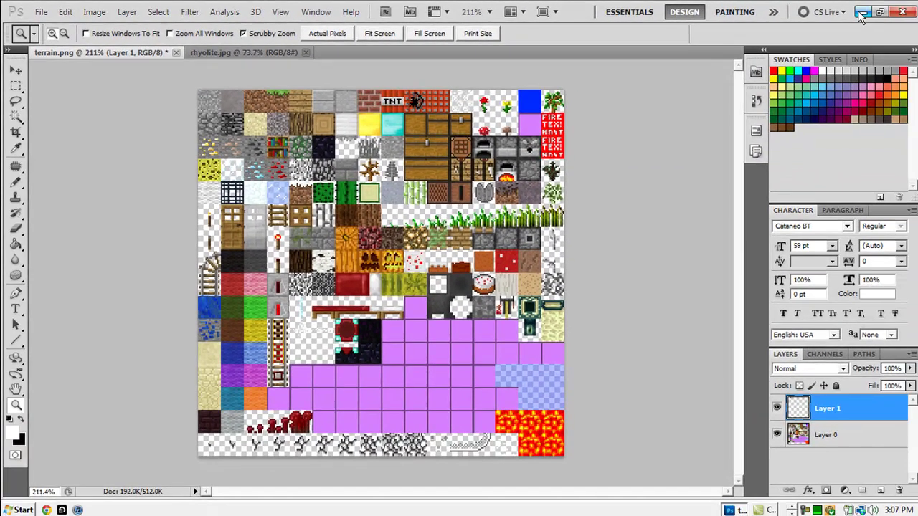
left_click(863, 12)
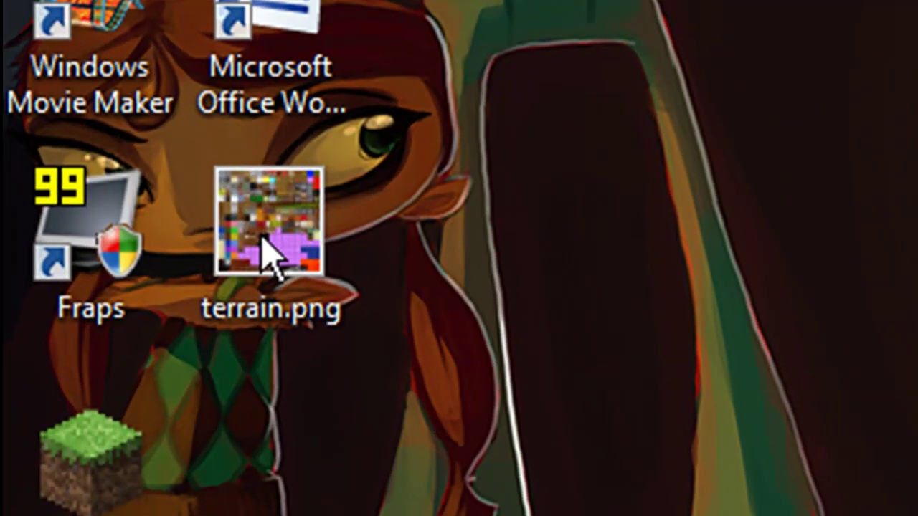
- Restore the bin folder window and open minecraft.jar with the WinRAR archiver
mouse_move(96, 350)
left_mouse_down()
mouse_move(104, 357)
mouse_move(94, 347)
left_mouse_up()
left_click_drag(262, 255, 743, 112)
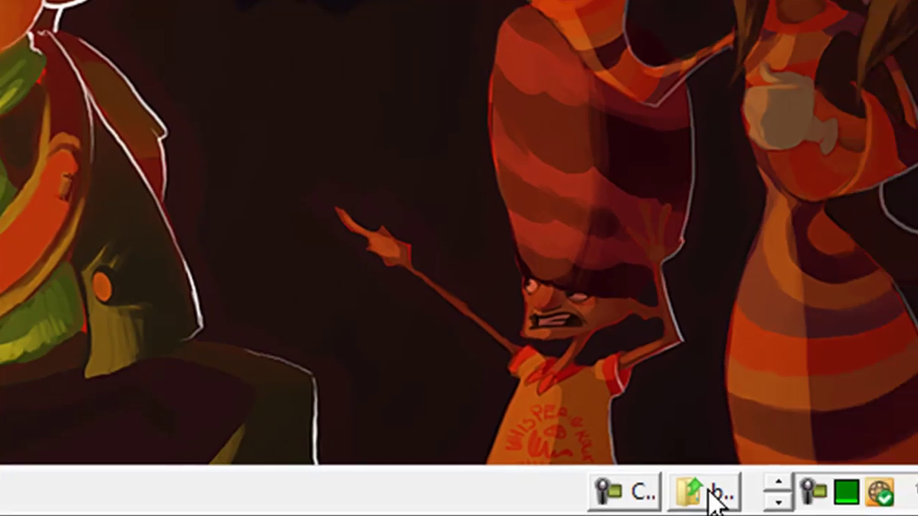
left_click(713, 495)
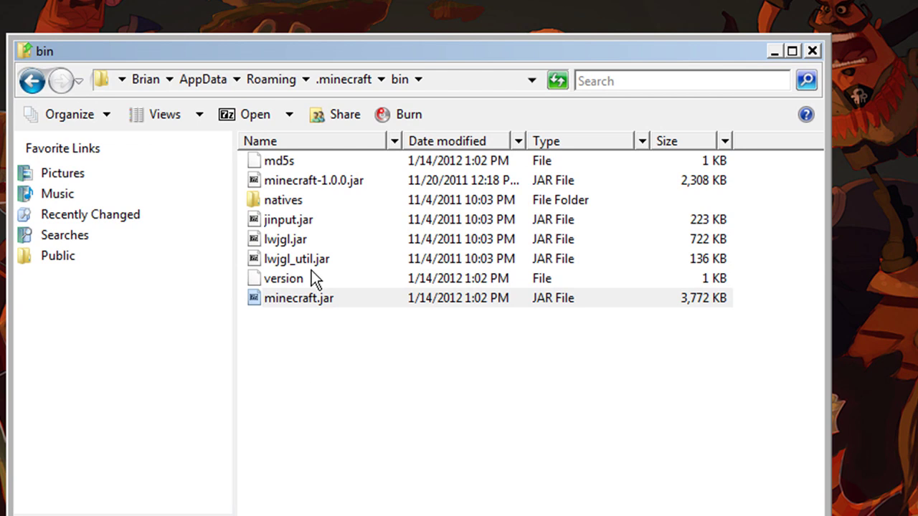
right_click(297, 300)
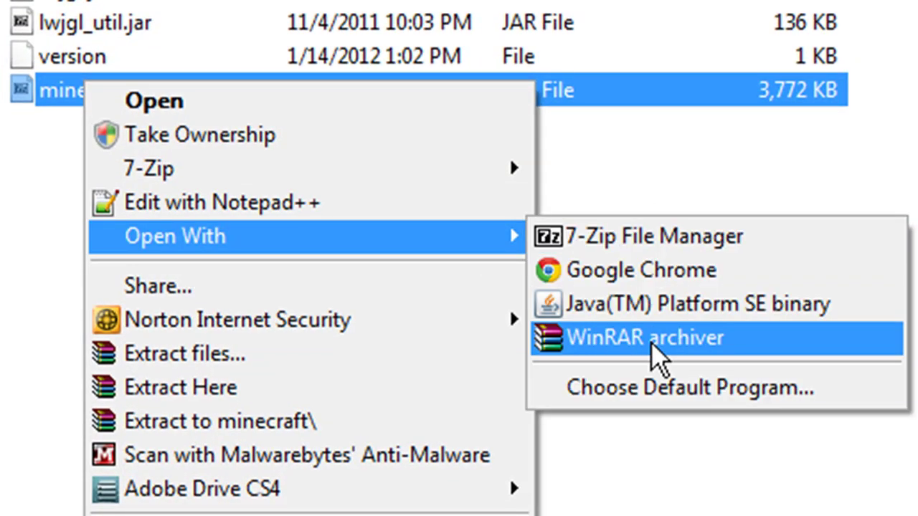
left_click(648, 240)
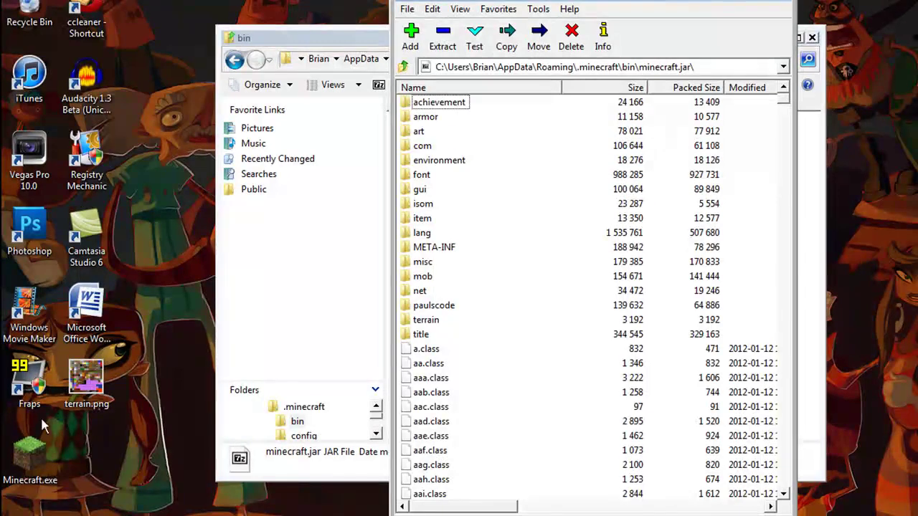
- Drop the desktop terrain.png into minecraft.jar's file list, answer No to the copy, and close WinRAR
left_click_drag(91, 387, 605, 153)
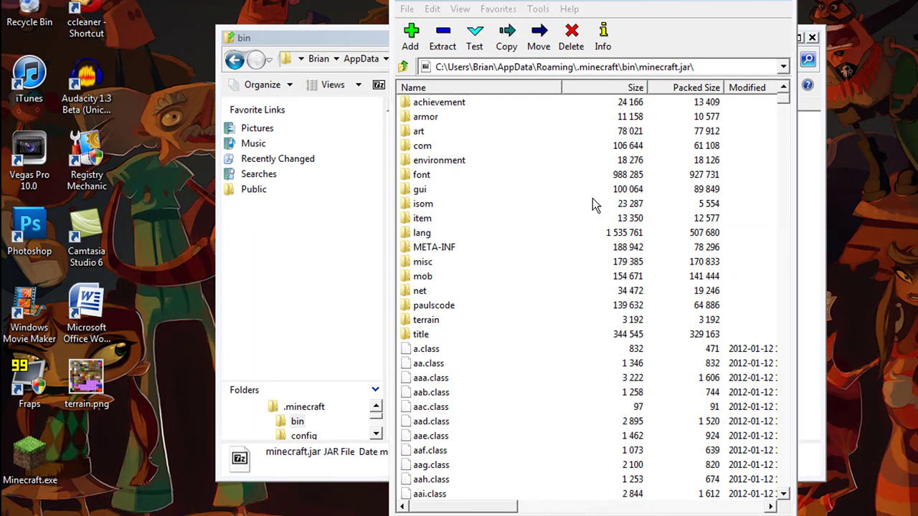
left_click_drag(595, 204, 594, 208)
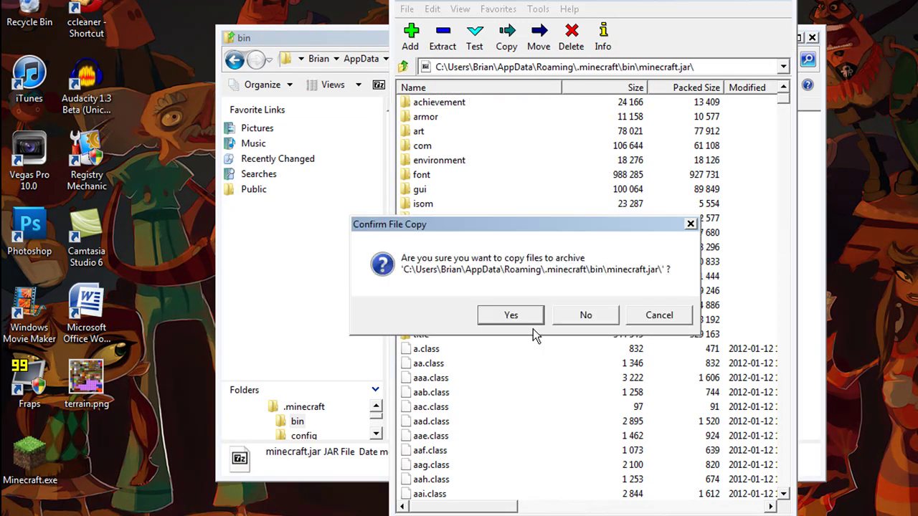
left_click(586, 315)
left_click_drag(783, 105, 789, 56)
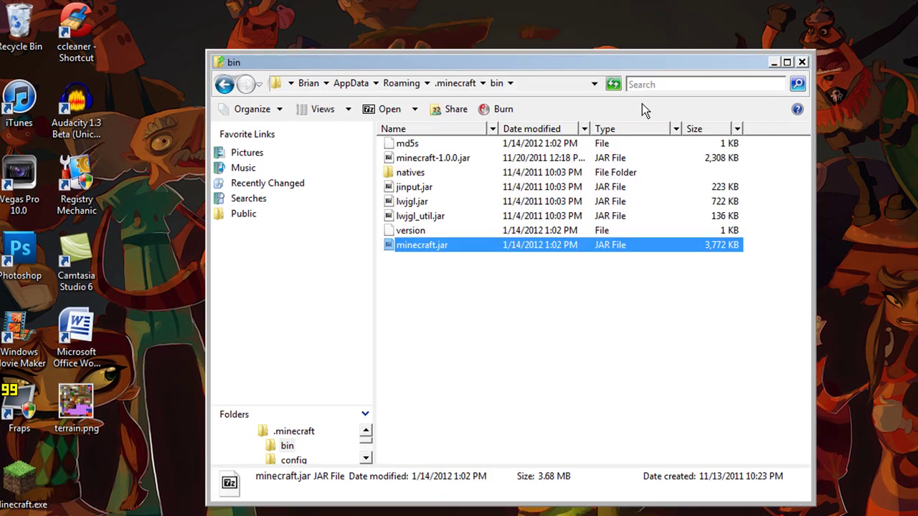
- Nudge the bin window left and go up one level to the .minecraft folder
left_click_drag(647, 62, 620, 65)
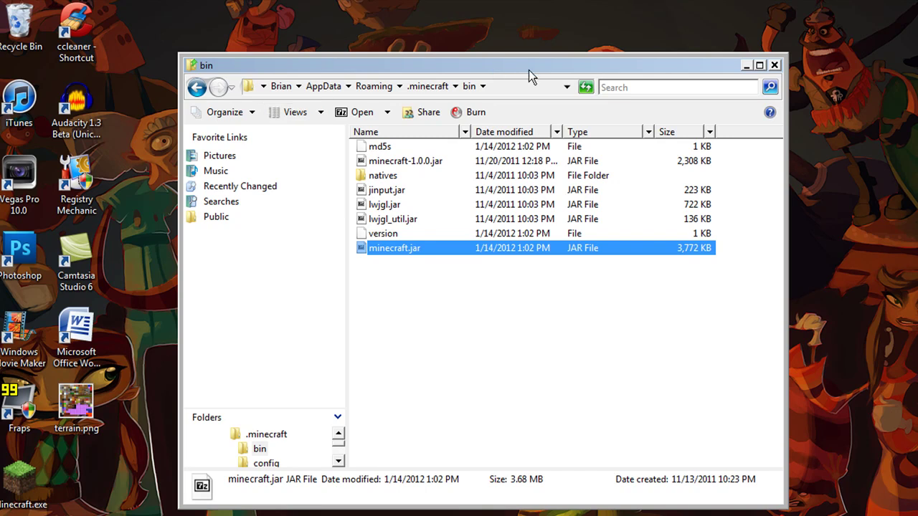
left_click(430, 87)
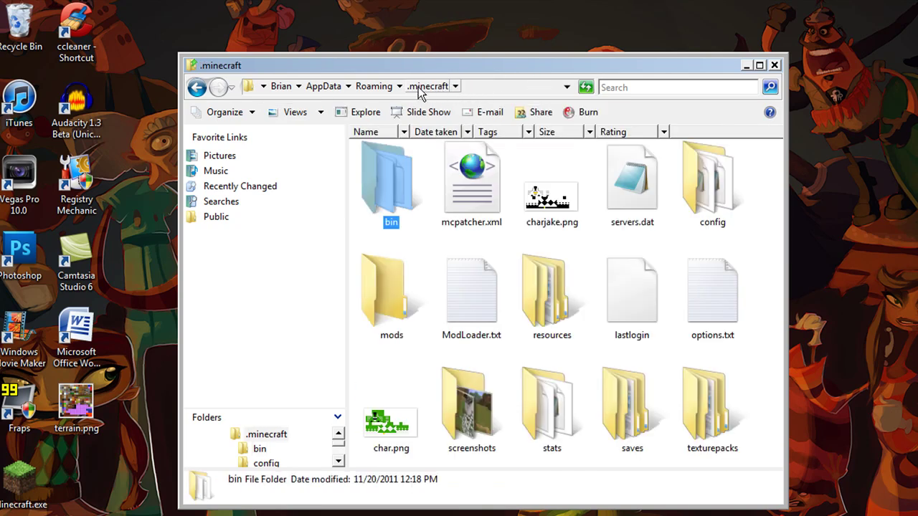
mouse_move(414, 198)
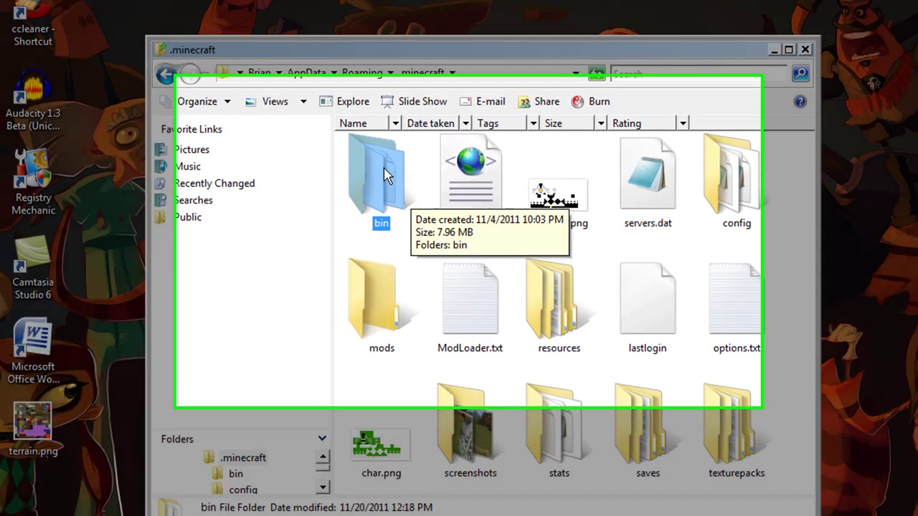